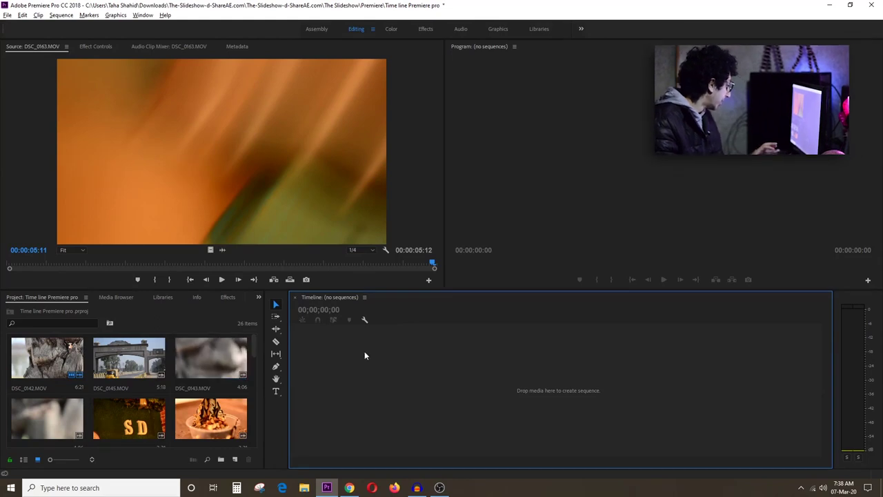
# Step: Enlarge the project and timeline panels by shrinking the monitors, then open and cancel a new sequence
pyautogui.moveTo(435, 291); pyautogui.dragTo(444, 194)
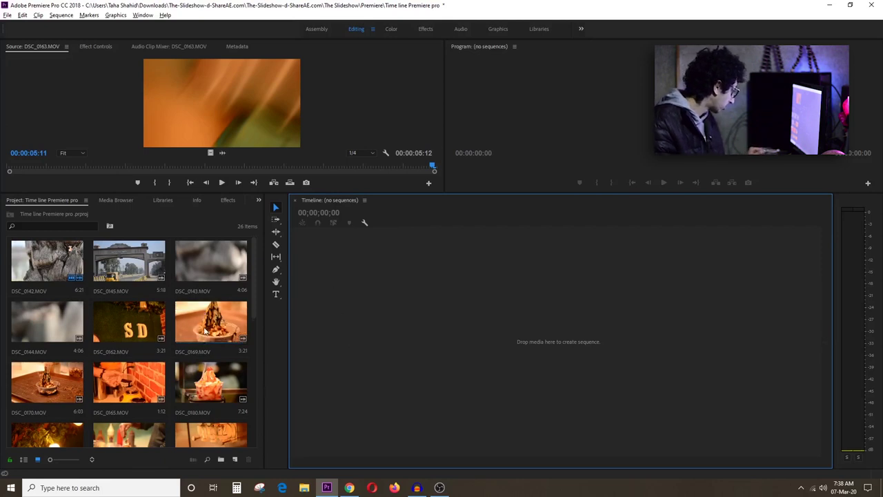
pyautogui.click(234, 459)
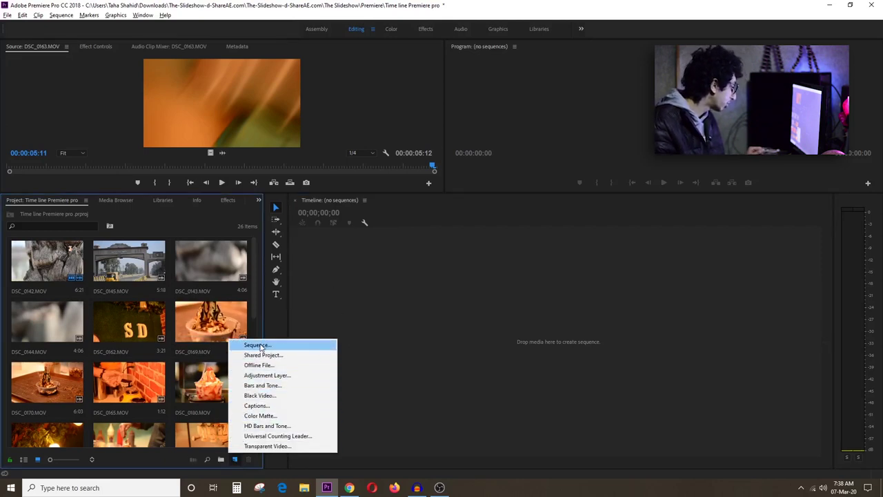
pyautogui.click(257, 345)
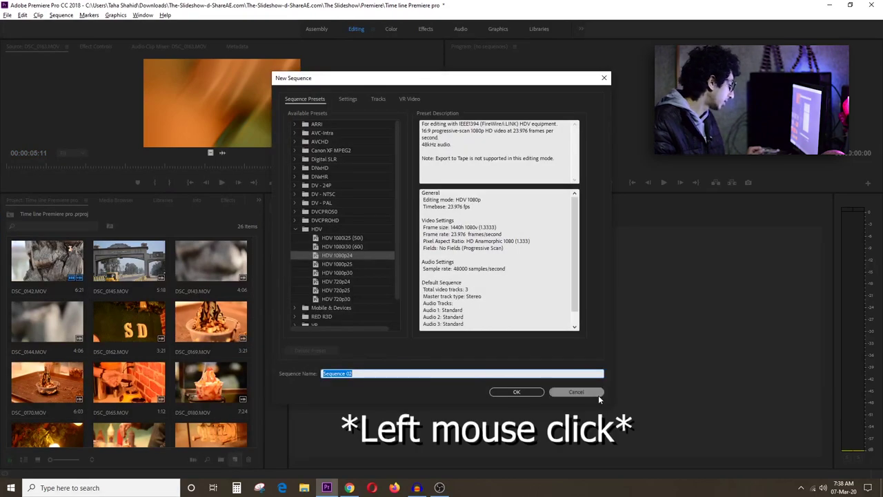
pyautogui.click(595, 392)
# Step: Browse the New Sequence presets, cancel without creating a sequence, and select the DSC_0169 clip
pyautogui.click(234, 459)
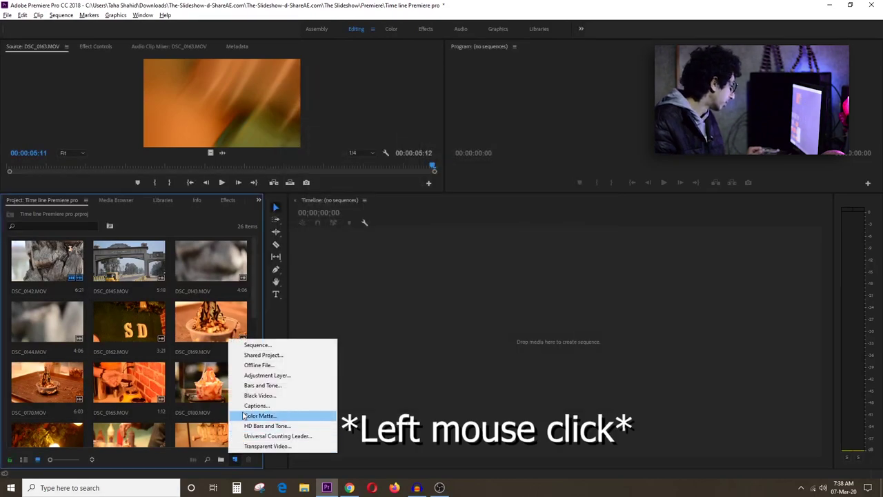
pyautogui.click(248, 345)
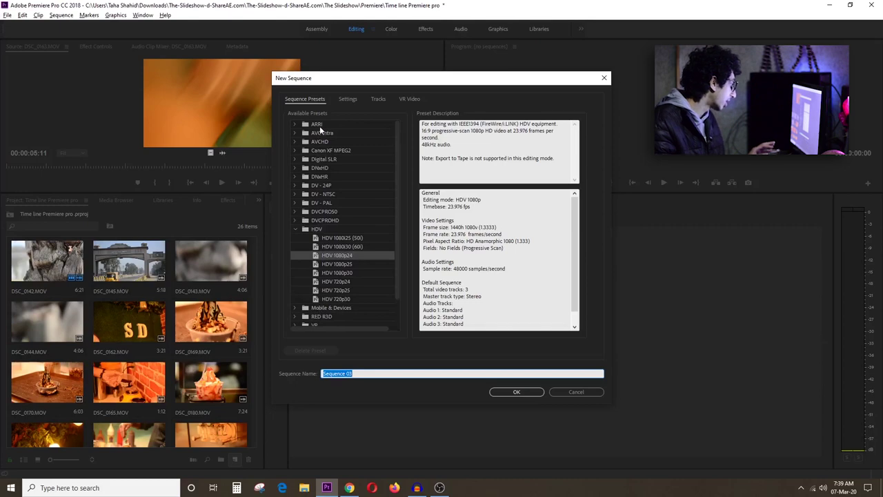
pyautogui.scroll(-1, 327, 249)
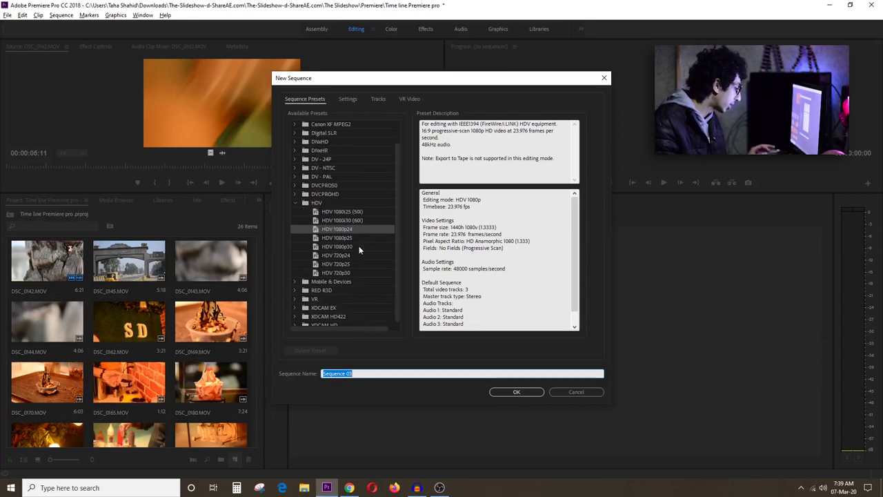
pyautogui.click(559, 393)
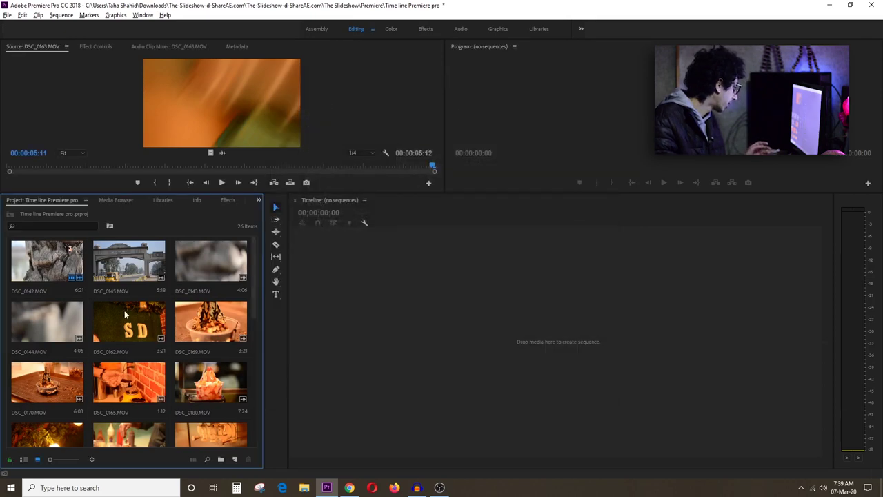
pyautogui.click(195, 327)
# Step: Drag the DSC_0169 clip onto the empty timeline to build a DSC_0169 sequence
pyautogui.moveTo(195, 326); pyautogui.dragTo(427, 294)
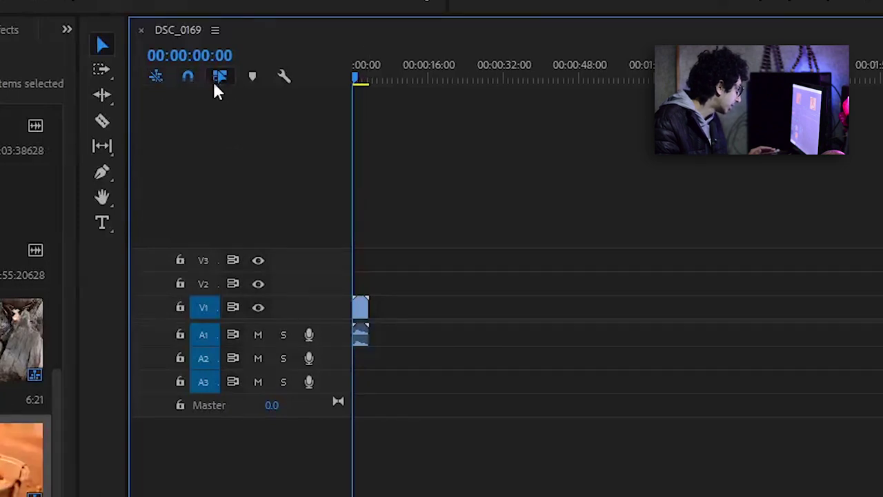
# Step: With snapping off, place the 4:06 clip near 00:00:16:00 and another copy later on V1
pyautogui.click(187, 78)
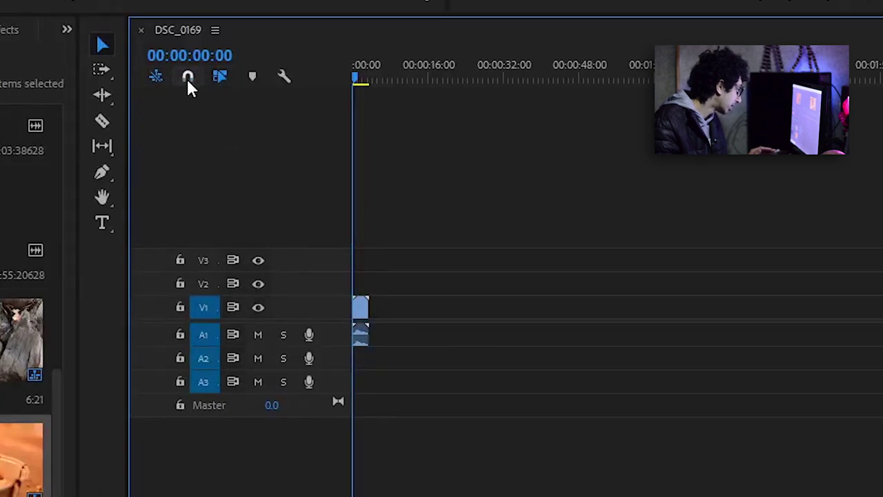
pyautogui.moveTo(21, 332); pyautogui.dragTo(26, 298)
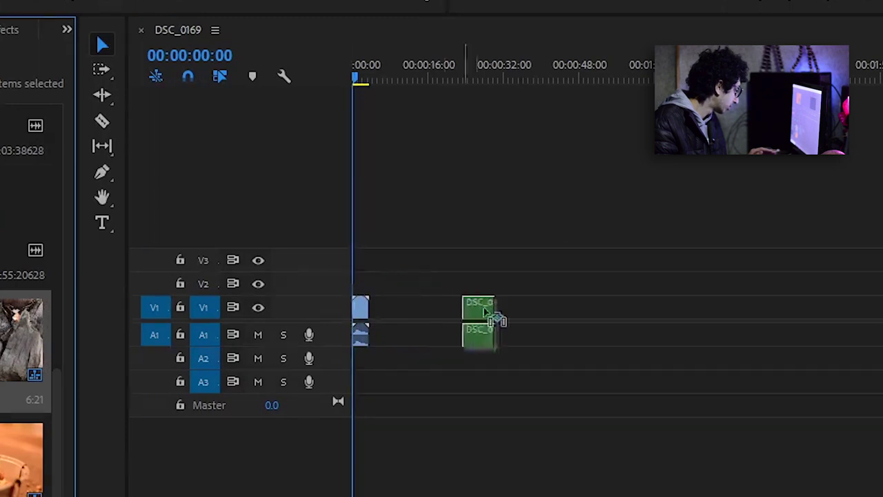
pyautogui.scroll(-5, 26, 298)
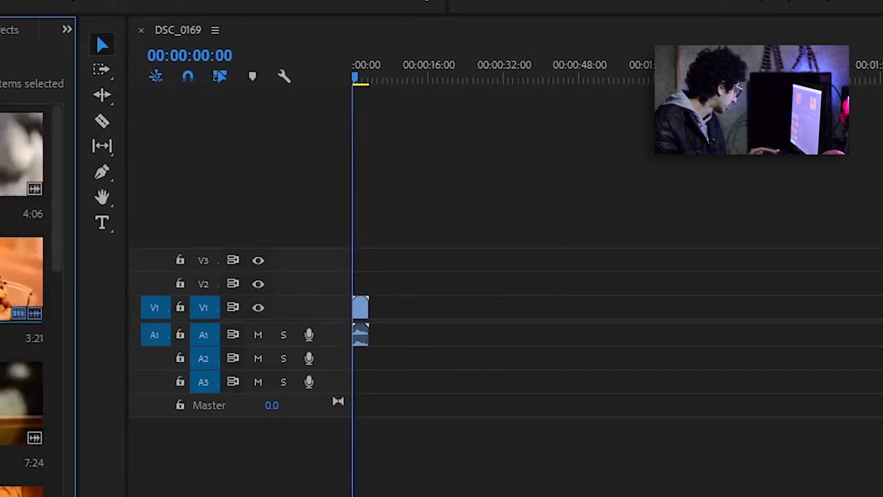
pyautogui.moveTo(21, 159); pyautogui.dragTo(416, 327)
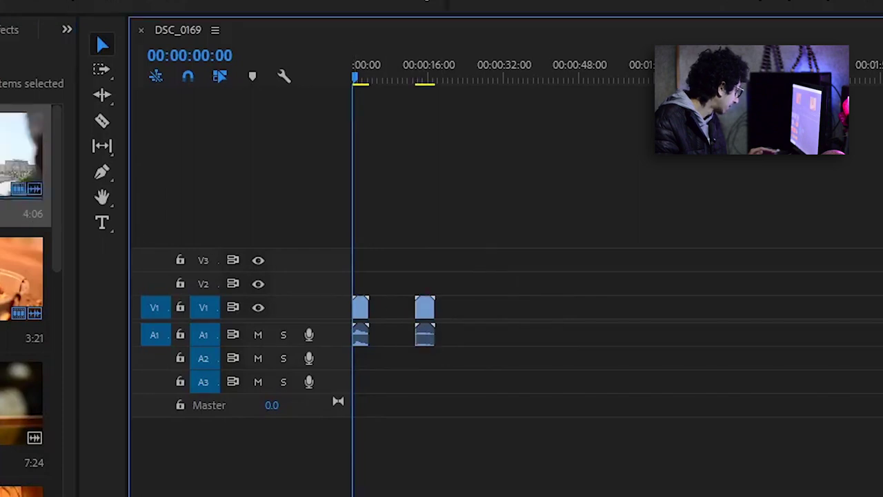
pyautogui.moveTo(20, 158)
pyautogui.mouseDown()
pyautogui.moveTo(744, 291)
pyautogui.moveTo(522, 309)
pyautogui.mouseUp()
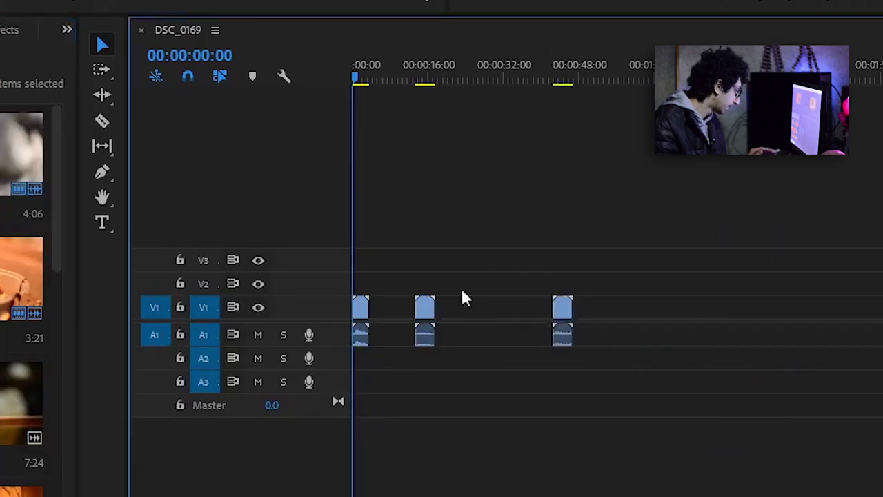
# Step: Re-enable snapping, butt the second clip against the first clip's end, and zoom the timeline in
pyautogui.click(189, 77)
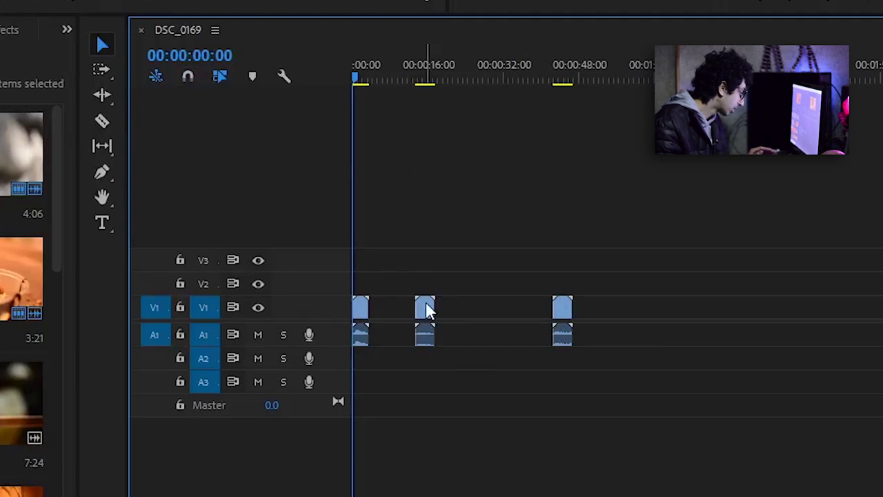
pyautogui.moveTo(425, 309); pyautogui.dragTo(378, 302)
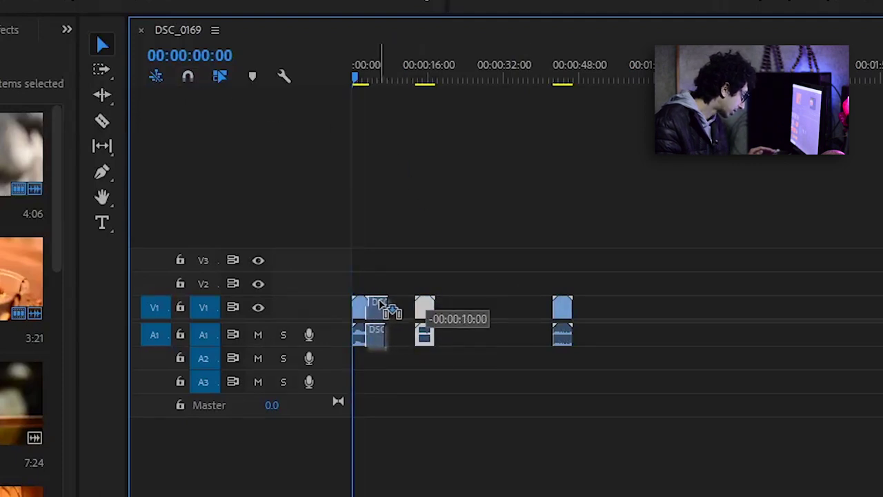
pyautogui.moveTo(378, 302); pyautogui.dragTo(383, 303)
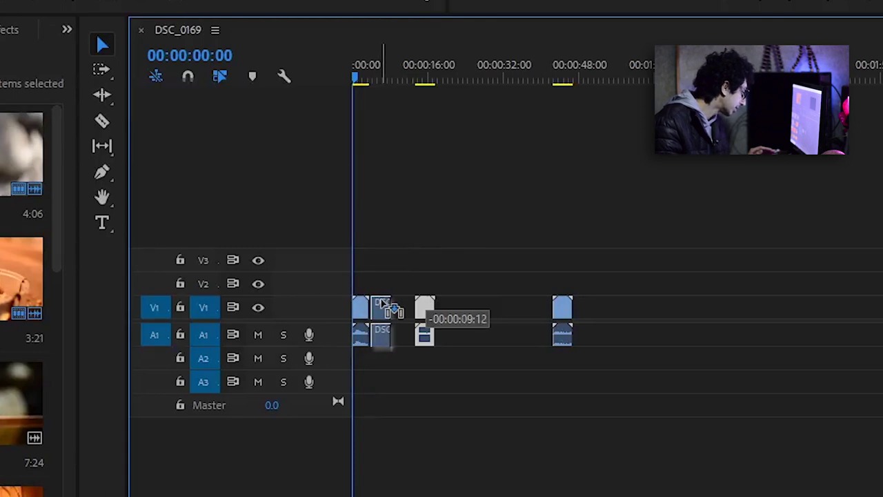
pyautogui.moveTo(383, 304); pyautogui.dragTo(382, 304)
pyautogui.press('=')
pyautogui.press('=')
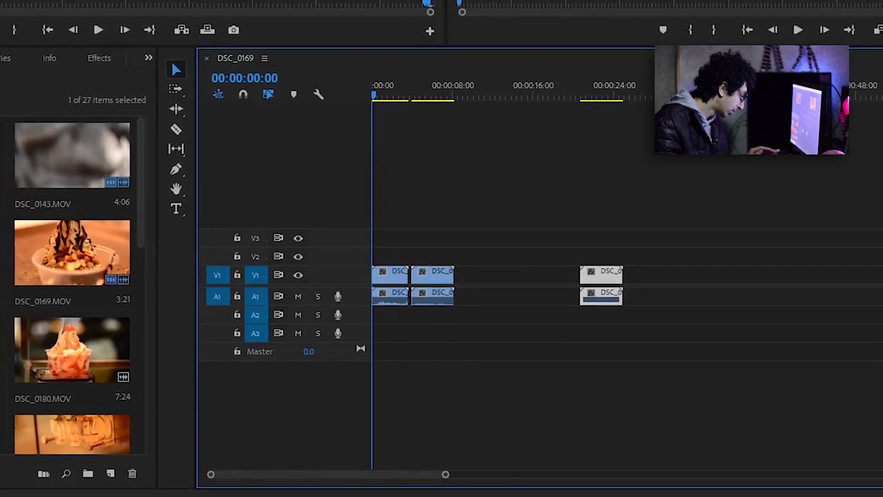
# Step: Zoom the timeline, then nudge DSC_0143 slightly right and back toward DSC_0169's end
pyautogui.moveTo(444, 478); pyautogui.dragTo(406, 475)
pyautogui.moveTo(475, 288); pyautogui.dragTo(471, 292)
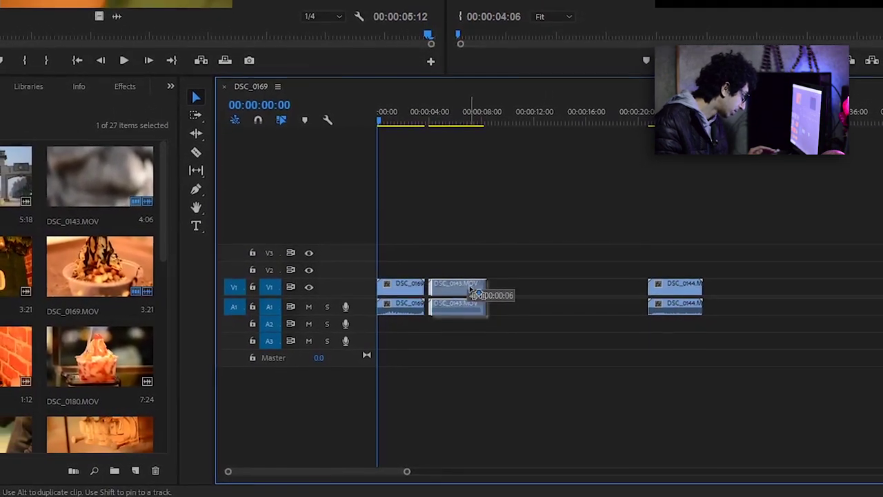
pyautogui.moveTo(472, 292); pyautogui.dragTo(486, 292)
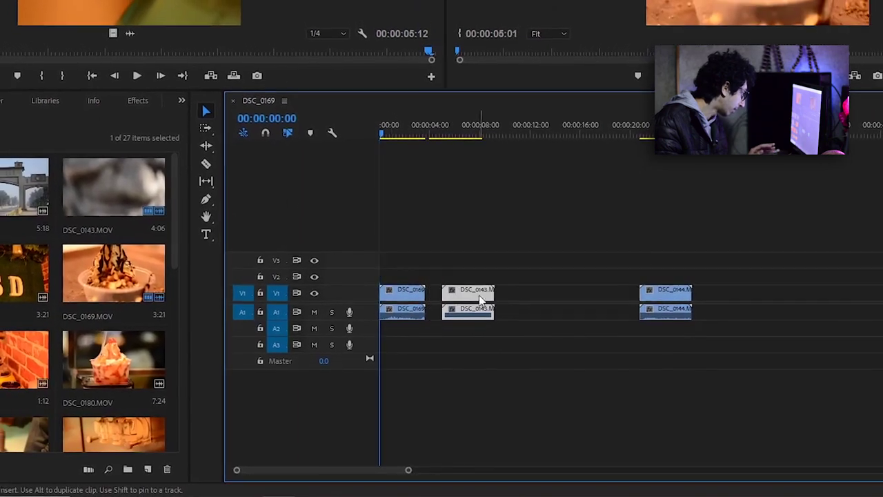
pyautogui.moveTo(488, 296)
pyautogui.mouseDown()
pyautogui.moveTo(473, 300)
pyautogui.moveTo(472, 314)
pyautogui.mouseUp()
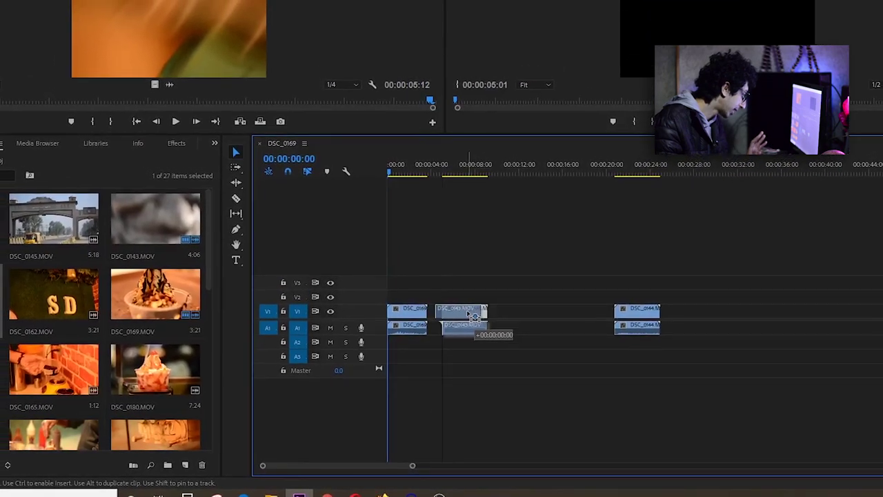
pyautogui.moveTo(467, 317)
pyautogui.mouseDown()
pyautogui.moveTo(469, 331)
pyautogui.moveTo(455, 331)
pyautogui.mouseUp()
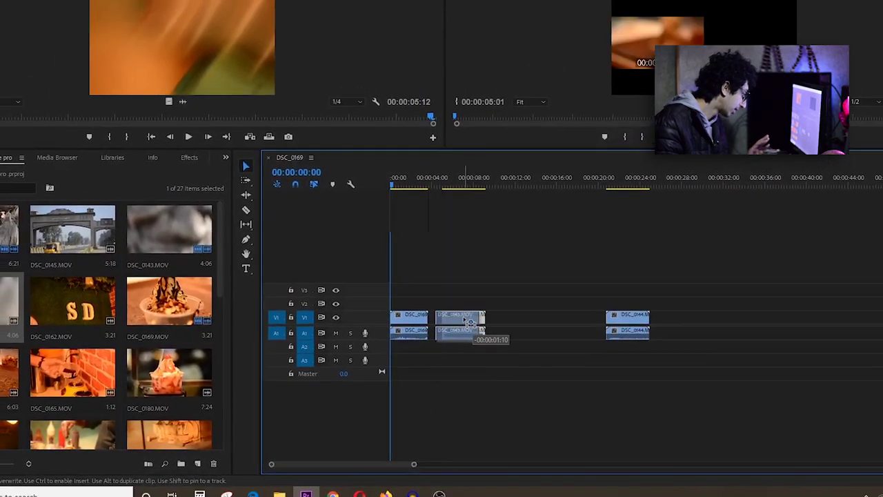
# Step: Play the sequence from about 00:00:02:29 and scrub back to 00:00:03:27
pyautogui.click(424, 203)
pyautogui.click(663, 183)
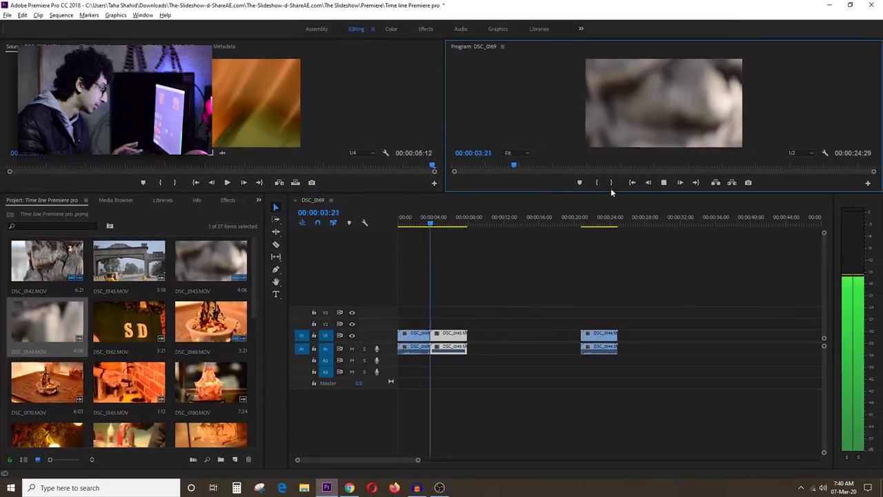
pyautogui.moveTo(442, 223); pyautogui.dragTo(434, 226)
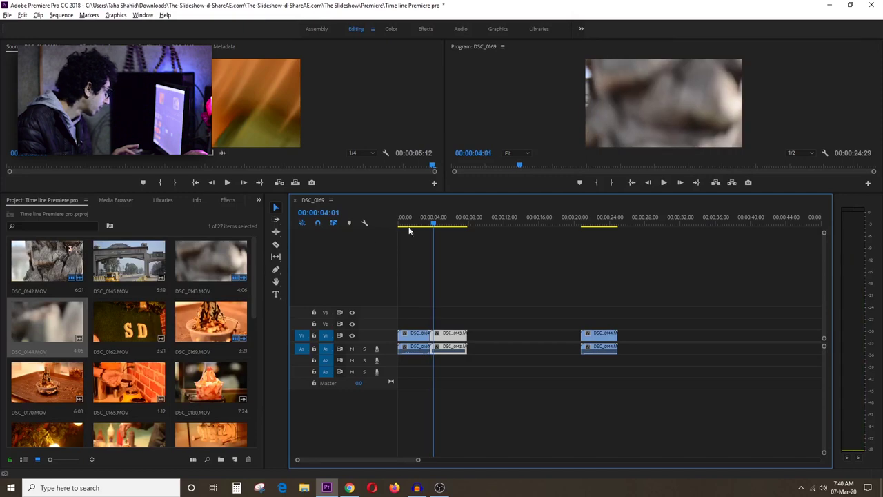
# Step: Try moving DSC_0143, then undo to restore the short gap after DSC_0169
pyautogui.moveTo(459, 336); pyautogui.dragTo(463, 340)
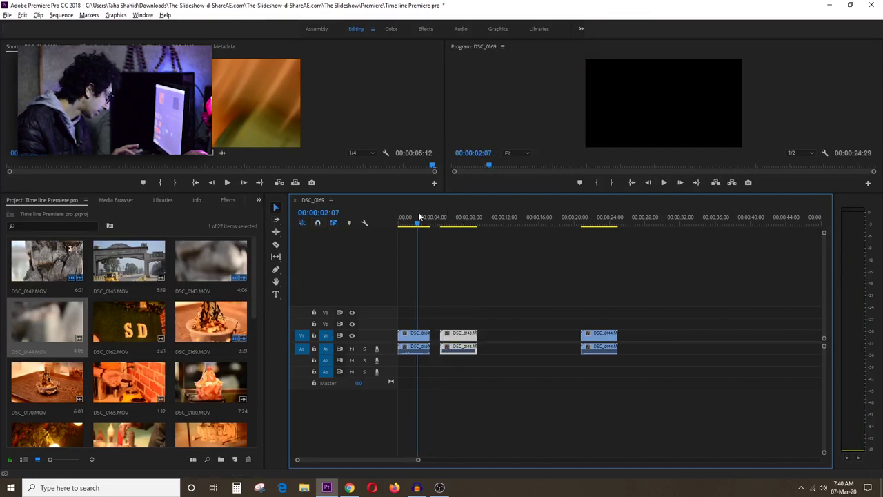
pyautogui.moveTo(463, 340); pyautogui.dragTo(430, 338)
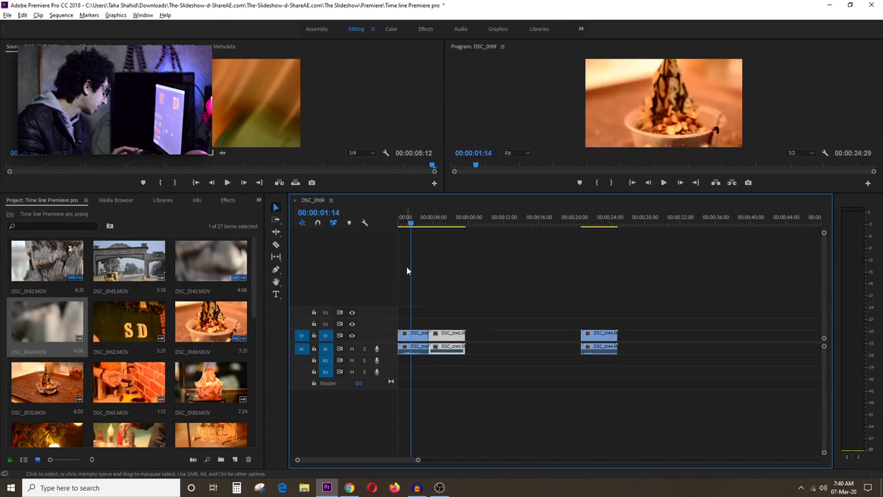
pyautogui.moveTo(426, 222); pyautogui.dragTo(418, 230)
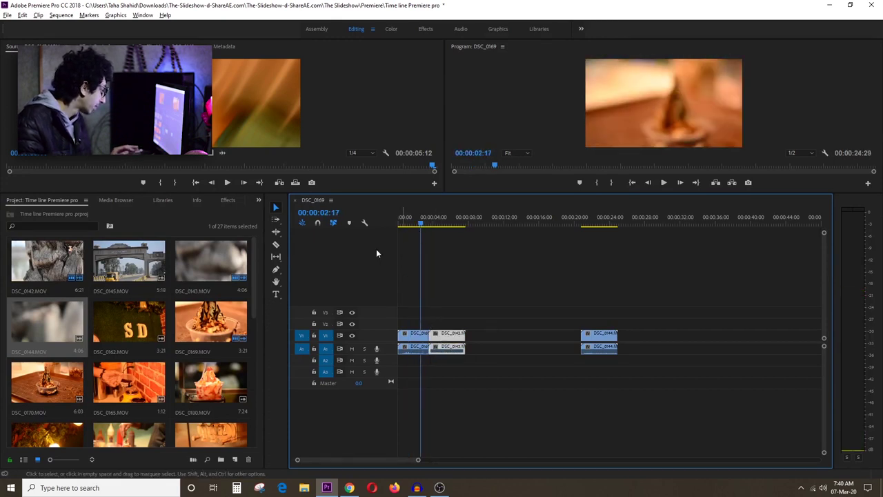
pyautogui.hotkey('ctrl', 'z')
pyautogui.hotkey('ctrl', 'z')
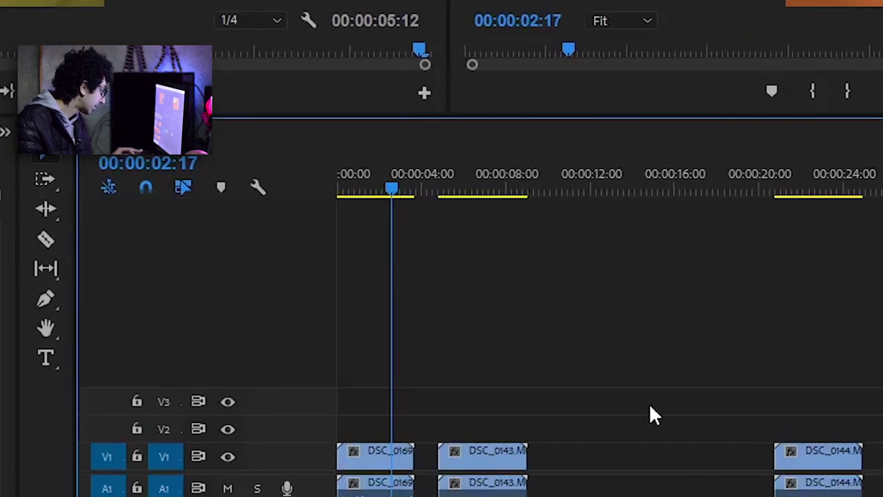
# Step: Select DSC_0143 and set the playhead to about 00:00:04:15
pyautogui.click(473, 485)
pyautogui.click(371, 473)
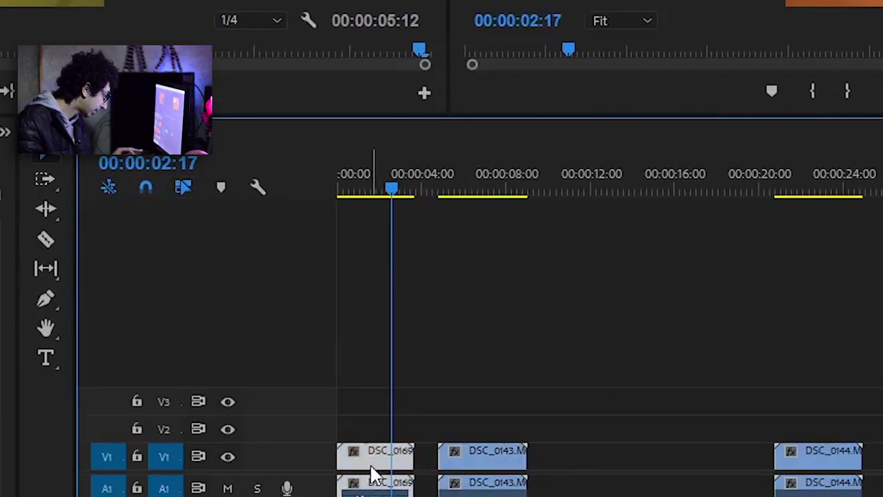
pyautogui.click(474, 460)
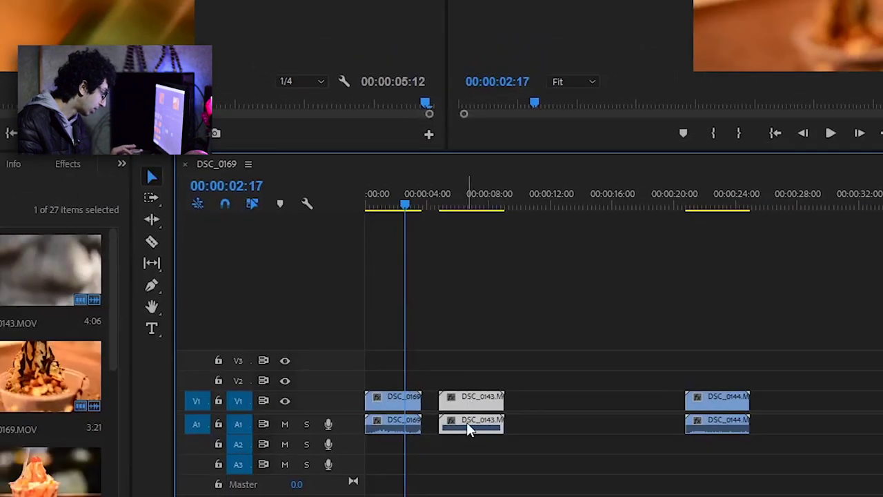
pyautogui.click(455, 204)
pyautogui.moveTo(442, 200); pyautogui.dragTo(435, 200)
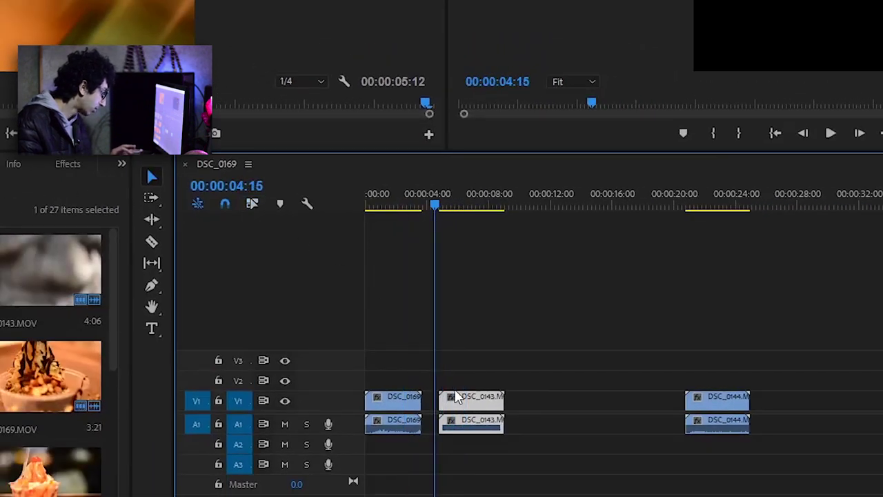
# Step: Slide DSC_0143's video right on V1 until it sits 4:06 out of sync with its audio
pyautogui.keyDown('alt'); pyautogui.click(473, 417); pyautogui.keyUp('alt')
pyautogui.moveTo(481, 404); pyautogui.dragTo(503, 404)
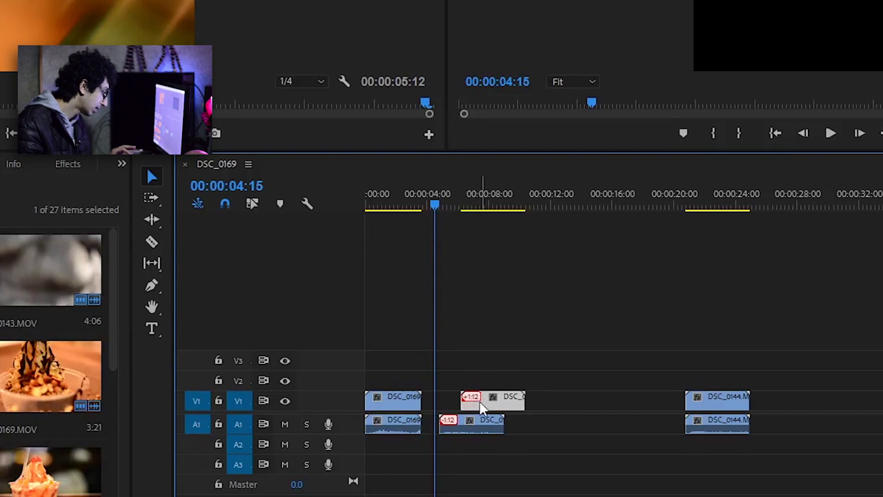
pyautogui.moveTo(488, 402)
pyautogui.mouseDown()
pyautogui.moveTo(471, 402)
pyautogui.moveTo(504, 401)
pyautogui.mouseUp()
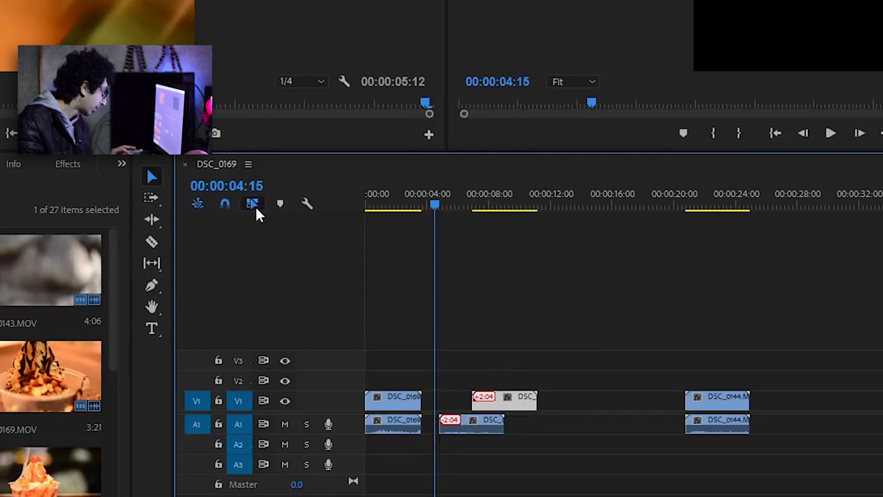
pyautogui.moveTo(485, 397); pyautogui.dragTo(518, 397)
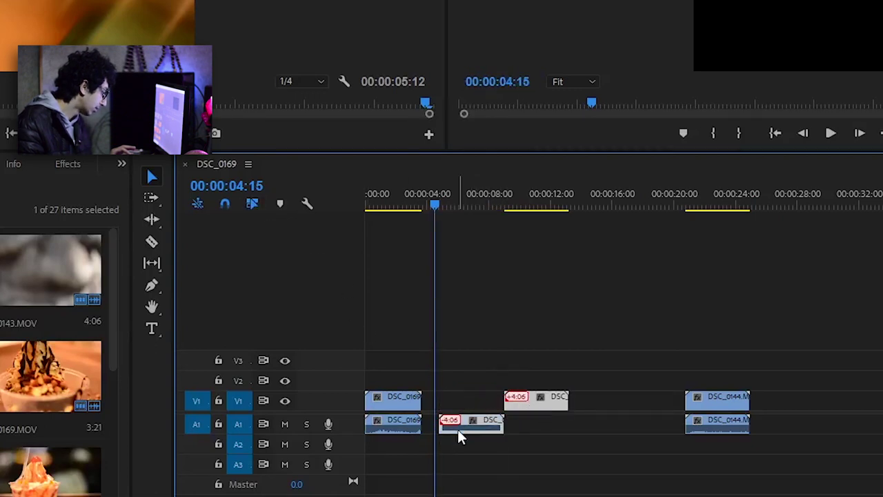
pyautogui.moveTo(533, 403); pyautogui.dragTo(577, 403)
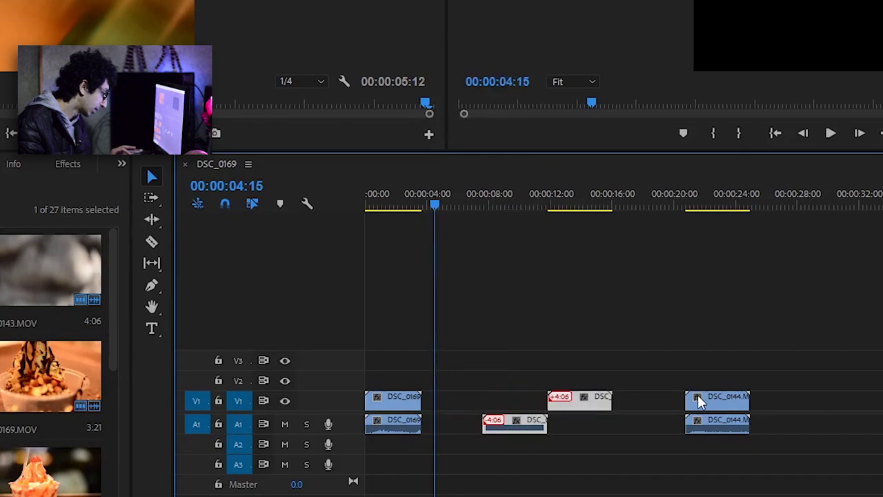
pyautogui.click(715, 405)
pyautogui.click(404, 421)
pyautogui.click(592, 403)
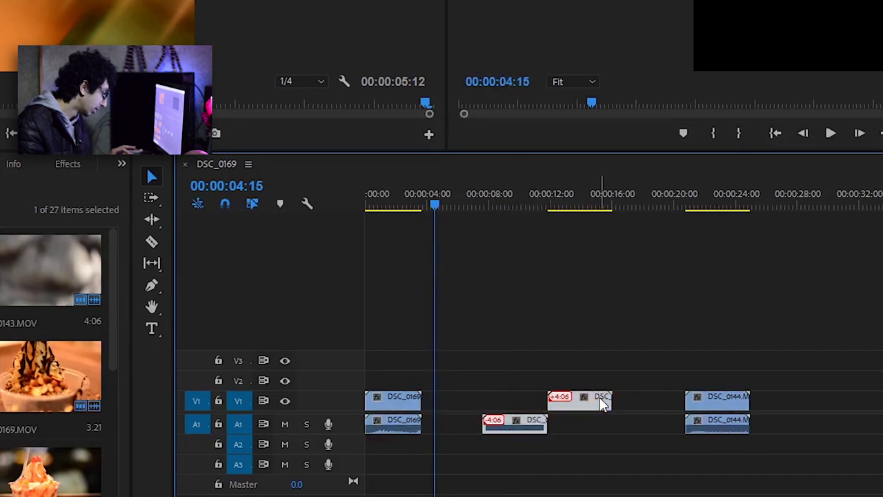
# Step: Move DSC_0143's video up to V2, aligned above its A1 audio at 00:00:08
pyautogui.moveTo(578, 399)
pyautogui.mouseDown()
pyautogui.moveTo(578, 379)
pyautogui.moveTo(497, 379)
pyautogui.mouseUp()
pyautogui.click(540, 398)
pyautogui.click(508, 425)
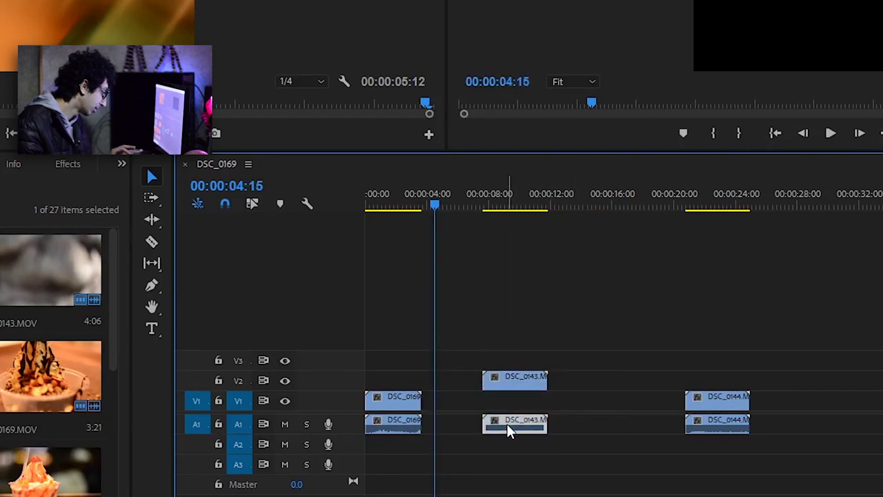
pyautogui.moveTo(365, 372); pyautogui.dragTo(497, 386)
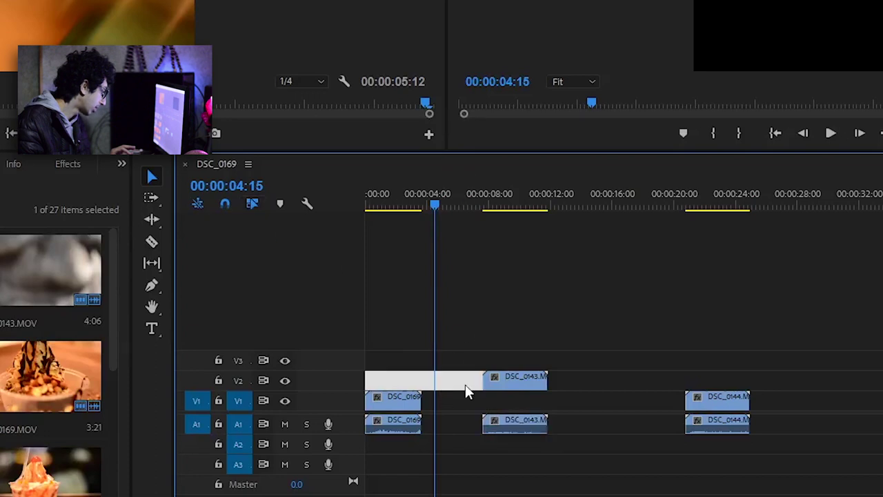
pyautogui.click(541, 385)
pyautogui.click(536, 383)
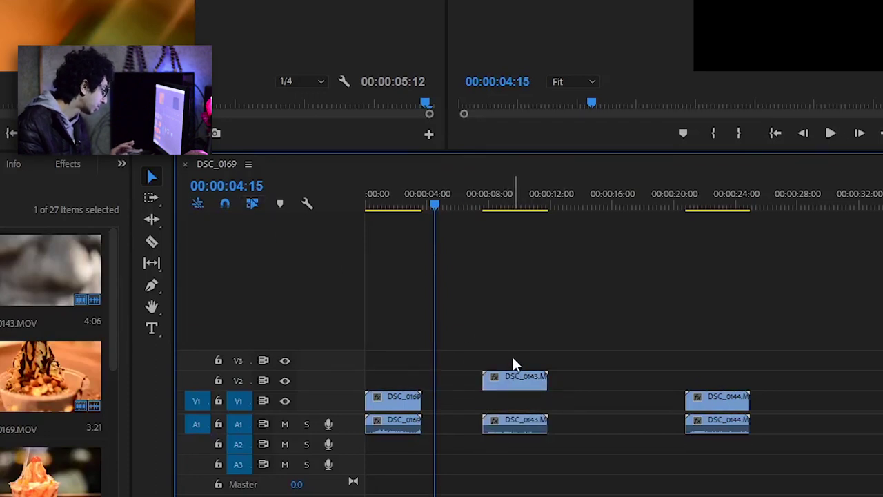
pyautogui.click(384, 407)
# Step: Turn linked selection back on and move DSC_0143 from V2 down to V1
pyautogui.click(520, 385)
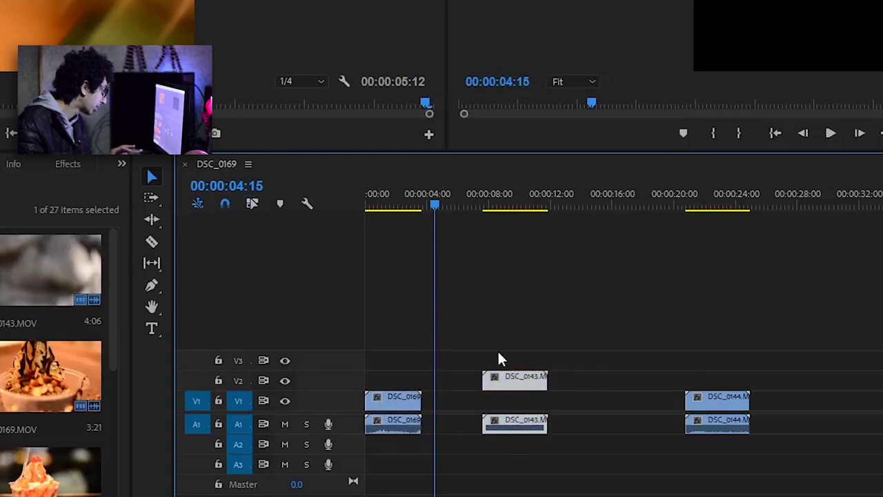
pyautogui.click(397, 396)
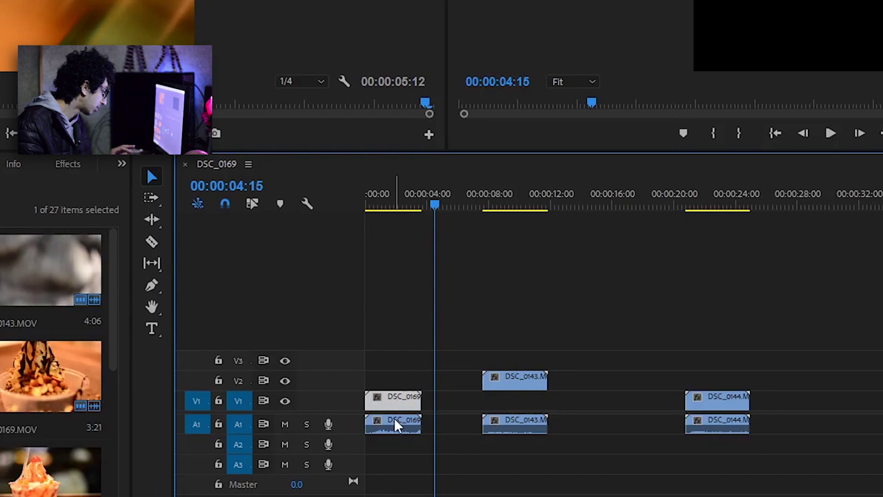
pyautogui.click(252, 203)
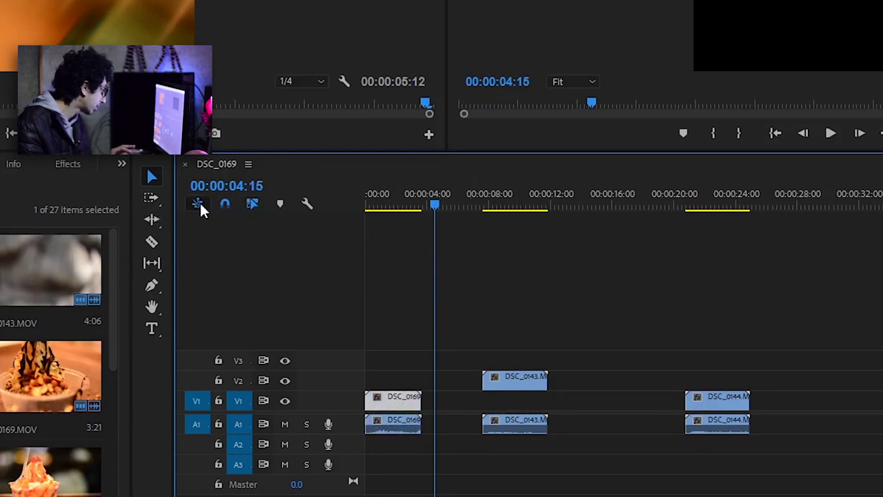
pyautogui.moveTo(504, 379); pyautogui.dragTo(505, 400)
# Step: Scrub the playhead from about one second to about three seconds
pyautogui.click(402, 214)
pyautogui.moveTo(390, 197); pyautogui.dragTo(389, 203)
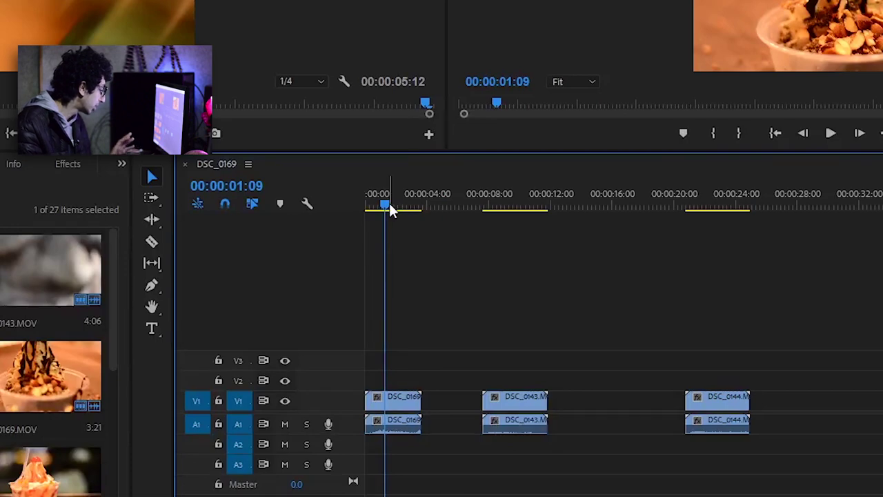
pyautogui.scroll(-5, 53, 367)
pyautogui.scroll(-3, 69, 386)
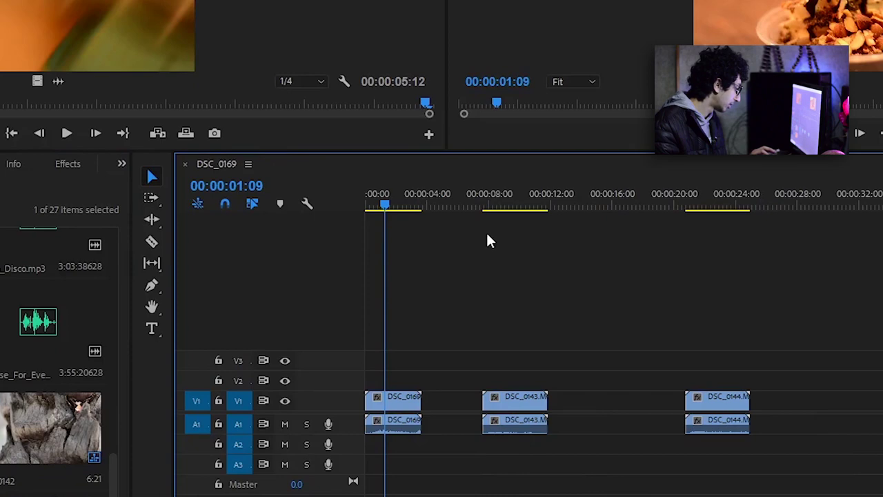
pyautogui.moveTo(428, 218)
pyautogui.mouseDown()
pyautogui.moveTo(456, 215)
pyautogui.moveTo(428, 223)
pyautogui.mouseUp()
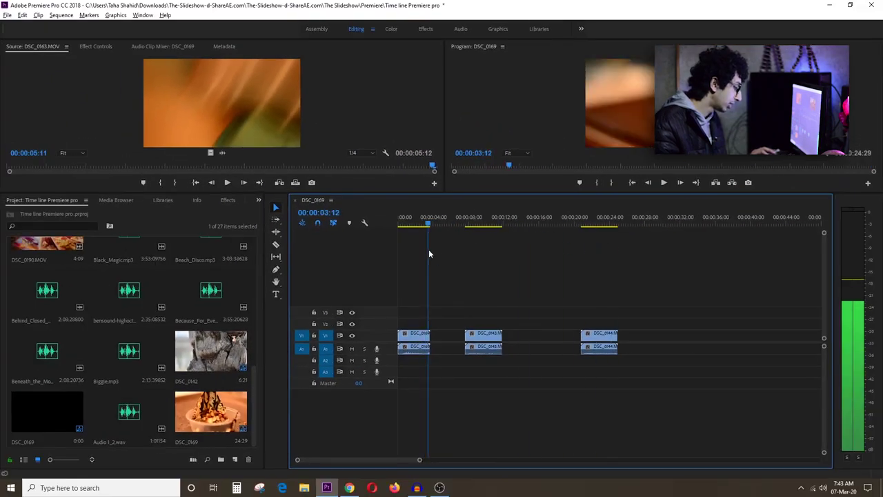
# Step: Butt DSC_0143 against DSC_0169 and DSC_0144 against DSC_0143, then scrub through to preview
pyautogui.click(471, 336)
pyautogui.moveTo(471, 335); pyautogui.dragTo(439, 335)
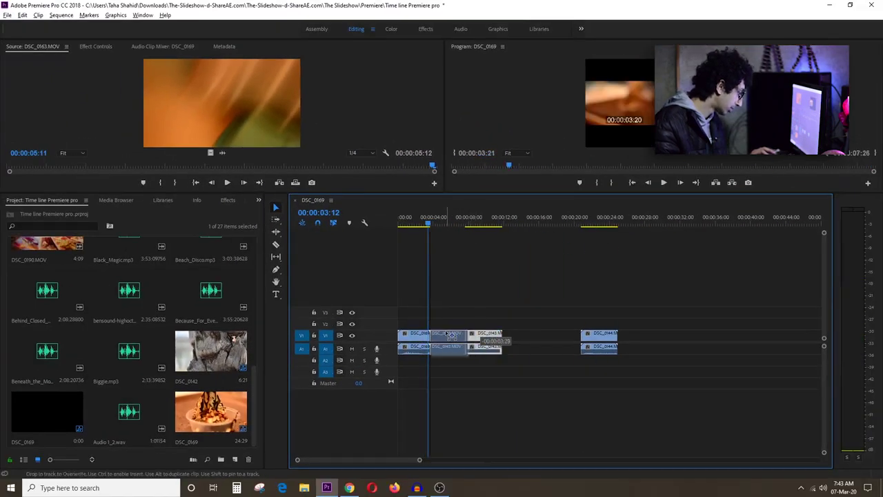
pyautogui.click(585, 338)
pyautogui.moveTo(586, 338); pyautogui.dragTo(474, 339)
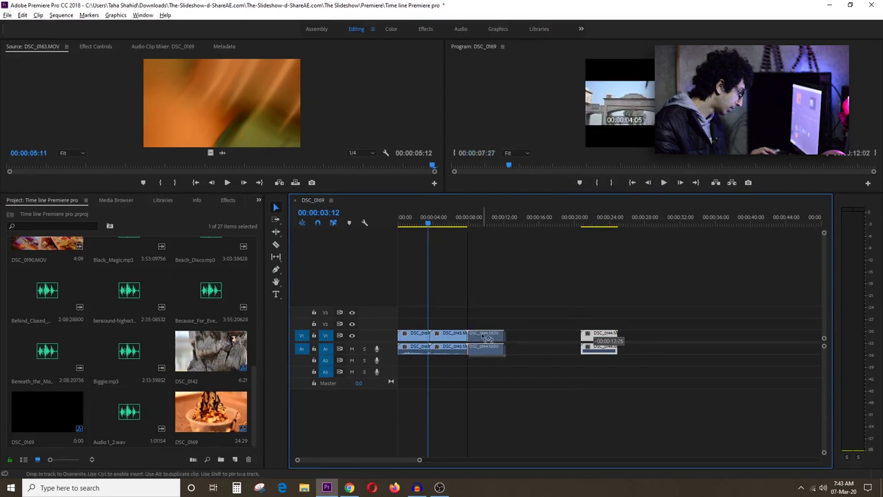
pyautogui.click(412, 223)
pyautogui.moveTo(413, 223)
pyautogui.mouseDown()
pyautogui.moveTo(491, 241)
pyautogui.moveTo(462, 242)
pyautogui.mouseUp()
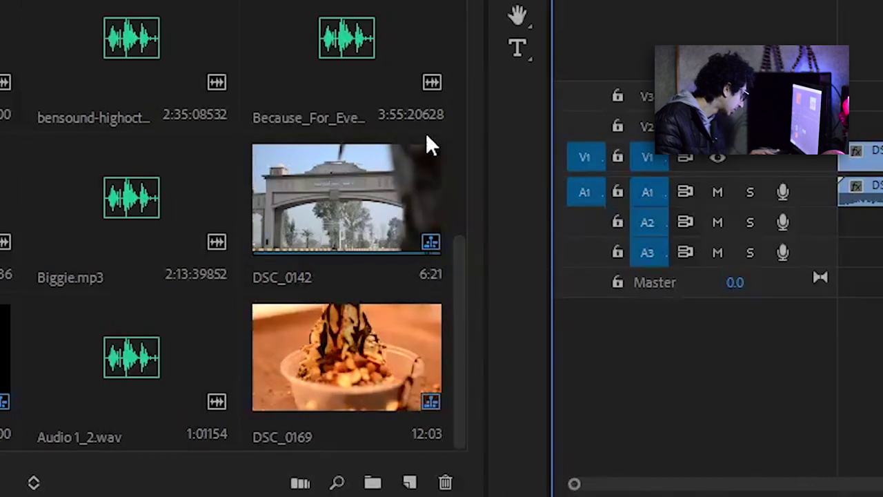
# Step: Drop DSC_0142 from the Project panel onto V1 right after DSC_0144, then return the playhead to 11 seconds
pyautogui.scroll(5, 434, 83)
pyautogui.scroll(5, 434, 83)
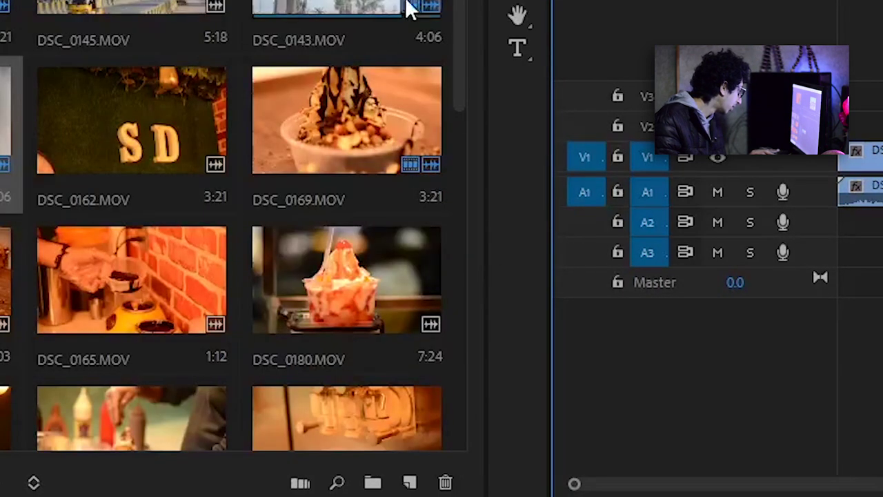
pyautogui.scroll(-10, 349, 331)
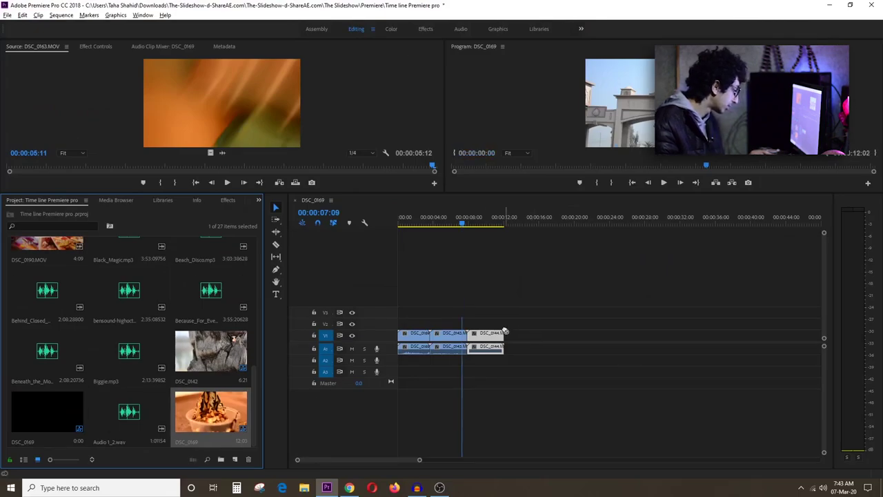
pyautogui.moveTo(218, 365); pyautogui.dragTo(510, 343)
pyautogui.moveTo(503, 222)
pyautogui.mouseDown()
pyautogui.moveTo(524, 221)
pyautogui.moveTo(496, 222)
pyautogui.mouseUp()
pyautogui.click(301, 223)
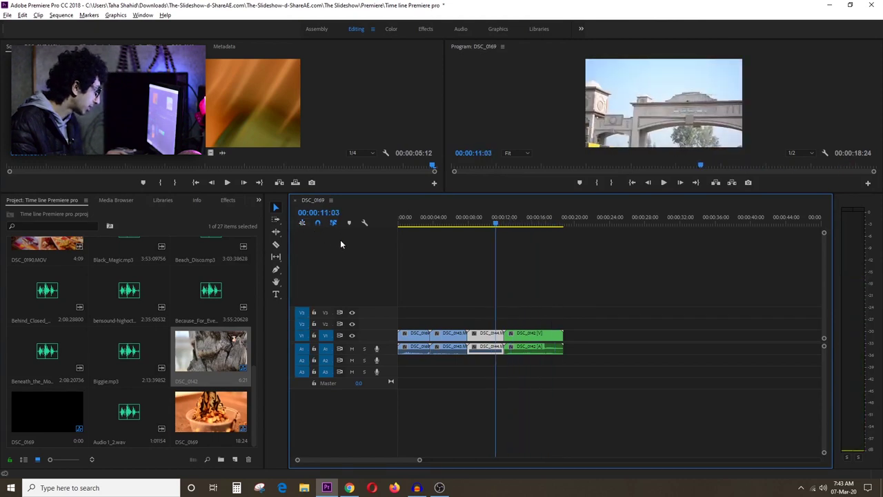
# Step: Add a DSC_0142 clip near 00:00:20 on V1 and the DSC_0169 four-clip run after it, previewing both
pyautogui.moveTo(210, 352); pyautogui.dragTo(586, 332)
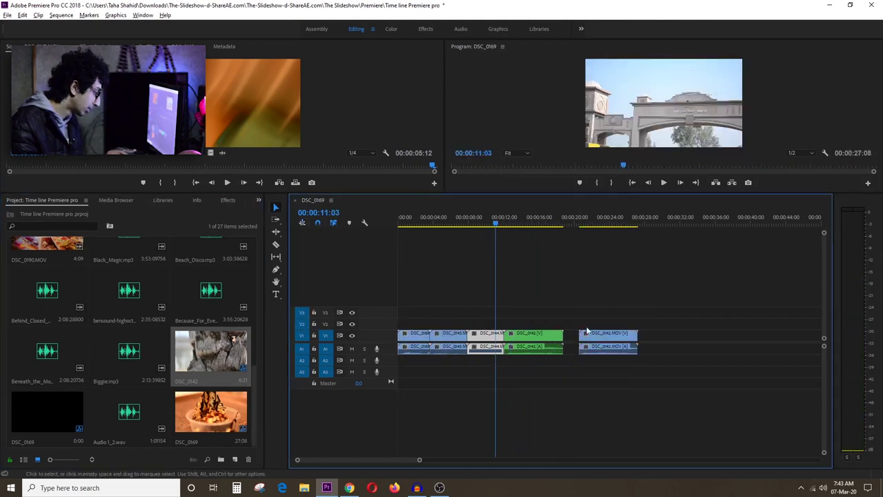
pyautogui.moveTo(588, 219)
pyautogui.mouseDown()
pyautogui.moveTo(618, 218)
pyautogui.moveTo(556, 218)
pyautogui.mouseUp()
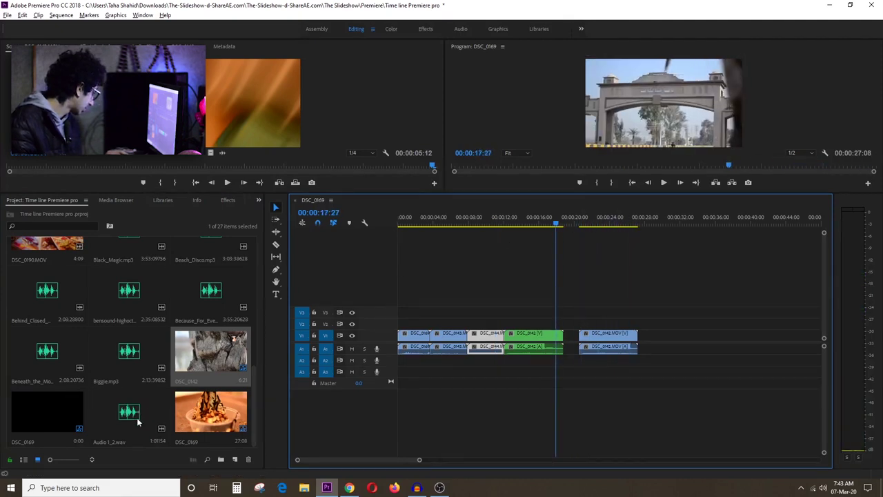
pyautogui.moveTo(210, 412)
pyautogui.mouseDown()
pyautogui.moveTo(576, 314)
pyautogui.moveTo(755, 327)
pyautogui.mouseUp()
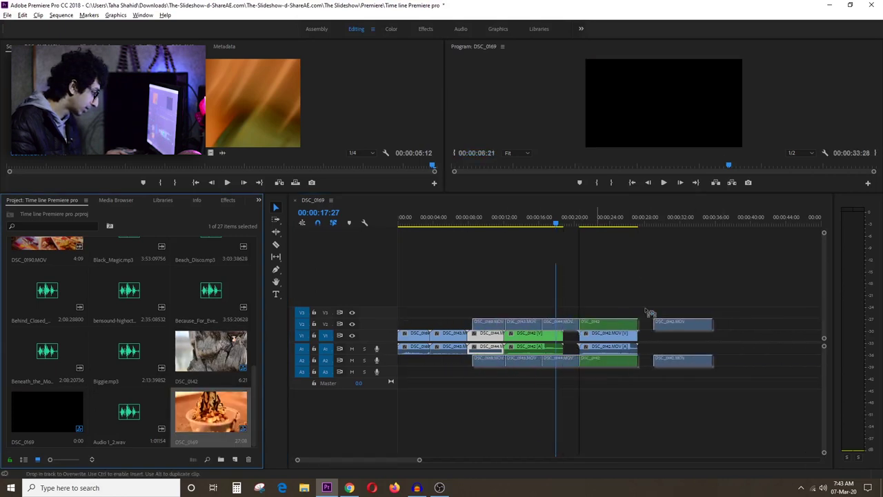
pyautogui.moveTo(756, 326)
pyautogui.mouseDown()
pyautogui.moveTo(766, 341)
pyautogui.moveTo(776, 338)
pyautogui.moveTo(762, 342)
pyautogui.moveTo(764, 327)
pyautogui.mouseUp()
pyautogui.moveTo(670, 219); pyautogui.dragTo(611, 221)
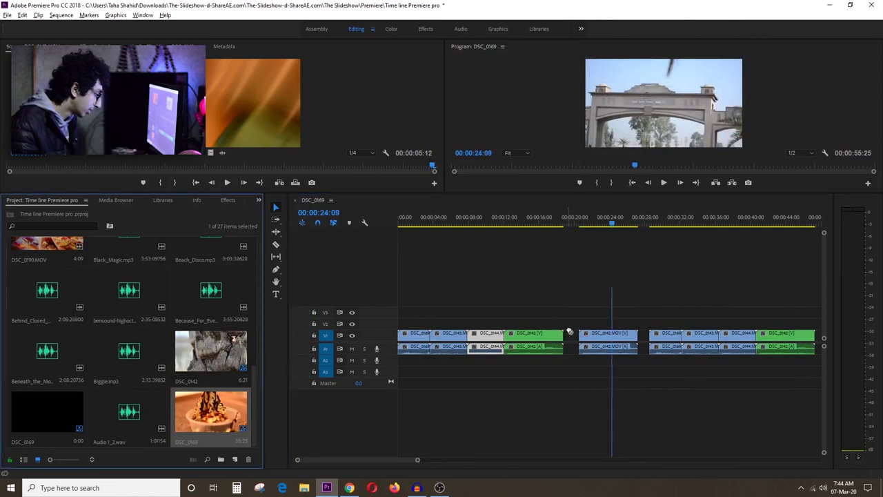
pyautogui.moveTo(210, 352)
pyautogui.mouseDown()
pyautogui.moveTo(508, 324)
pyautogui.moveTo(295, 353)
pyautogui.mouseUp()
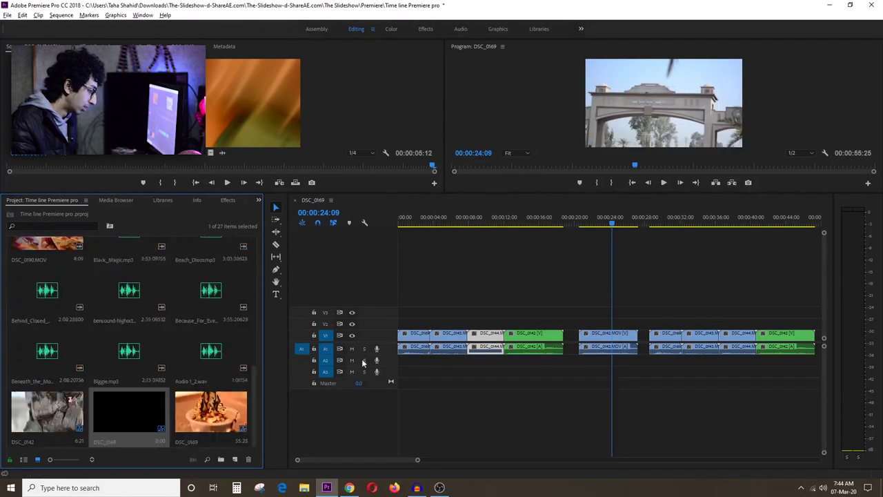
# Step: Delete every clip from the timeline and drop DSC_0162.MOV onto V1 around 10 seconds
pyautogui.scroll(-8, 749, 297)
pyautogui.moveTo(710, 316); pyautogui.dragTo(397, 433)
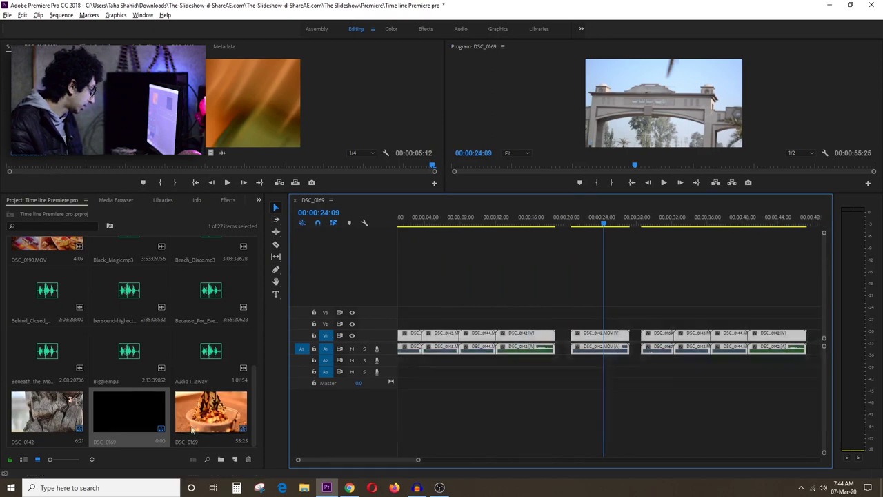
pyautogui.press('Delete')
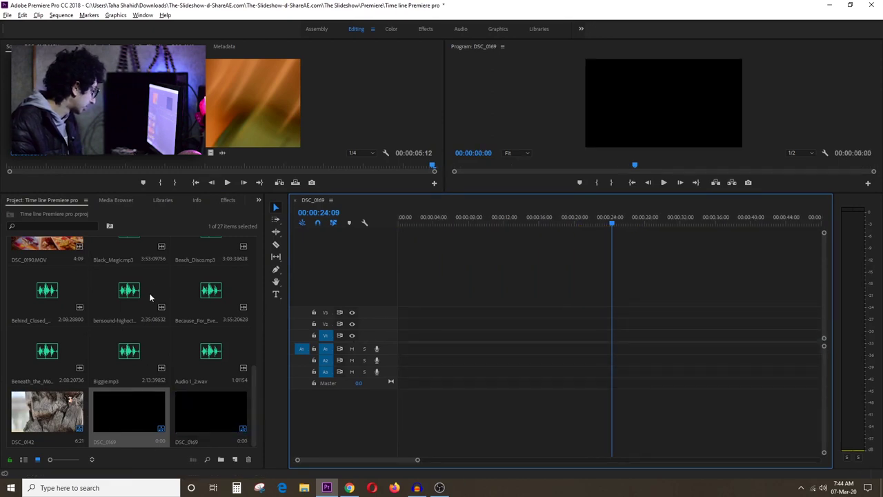
pyautogui.scroll(5, 150, 297)
pyautogui.moveTo(129, 321); pyautogui.dragTo(493, 340)
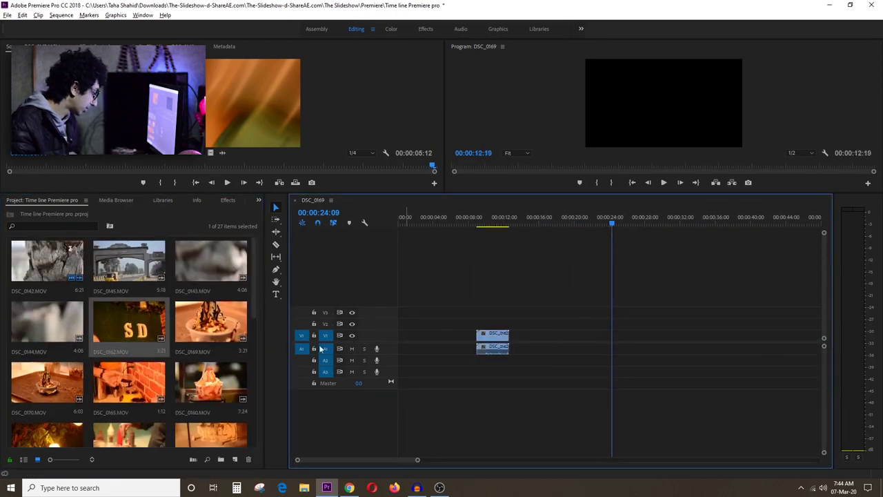
# Step: Place DSC_0169 on V3 above DSC_0162 and DSC_0180 on V2 near 00:00:16, then enlarge track V1
pyautogui.moveTo(218, 319); pyautogui.dragTo(493, 312)
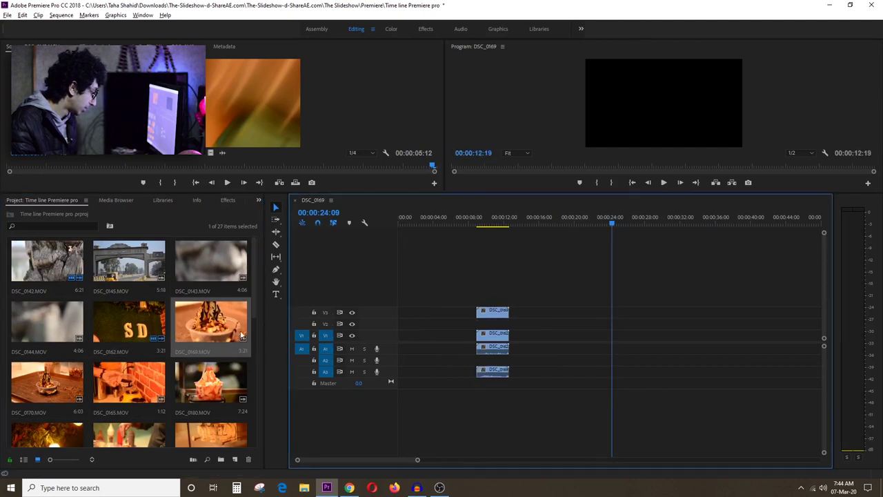
pyautogui.moveTo(210, 382); pyautogui.dragTo(562, 322)
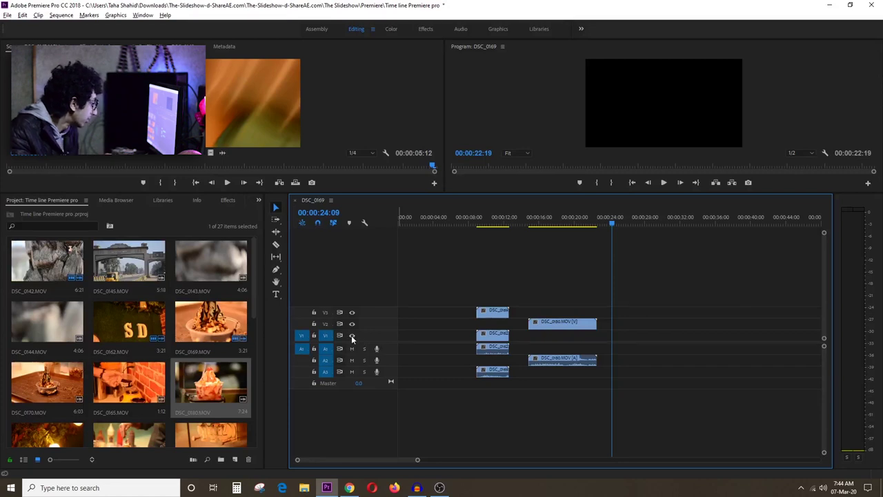
pyautogui.moveTo(485, 292)
pyautogui.mouseDown()
pyautogui.moveTo(476, 322)
pyautogui.moveTo(592, 324)
pyautogui.mouseUp()
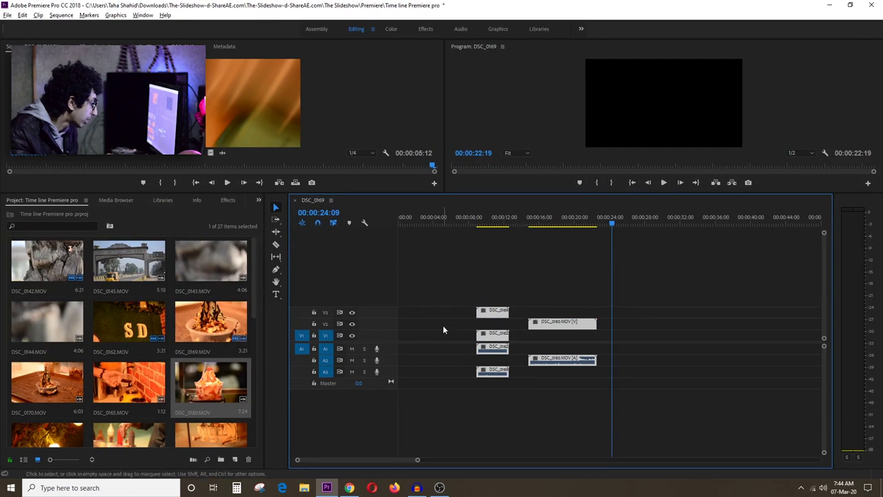
pyautogui.click(443, 325)
pyautogui.click(443, 338)
pyautogui.doubleClick(381, 334)
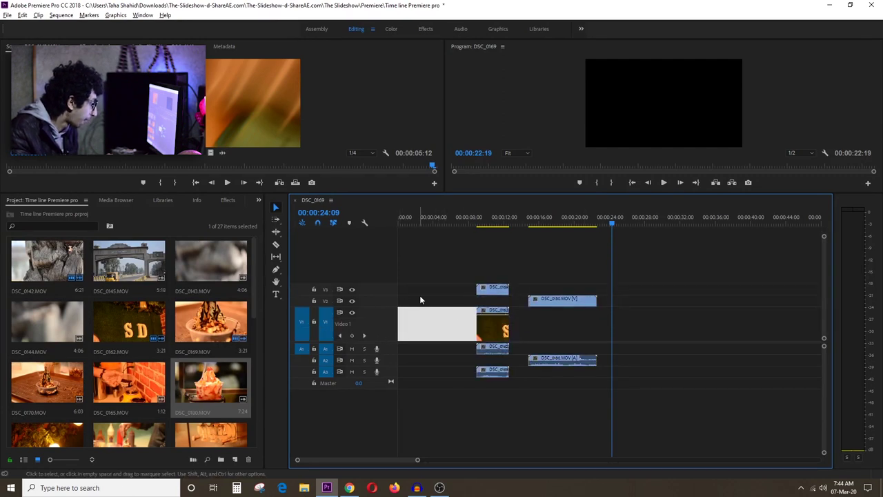
# Step: Ripple Delete the empty gap on V1 so all clips begin at 00:00
pyautogui.moveTo(446, 224); pyautogui.dragTo(392, 227)
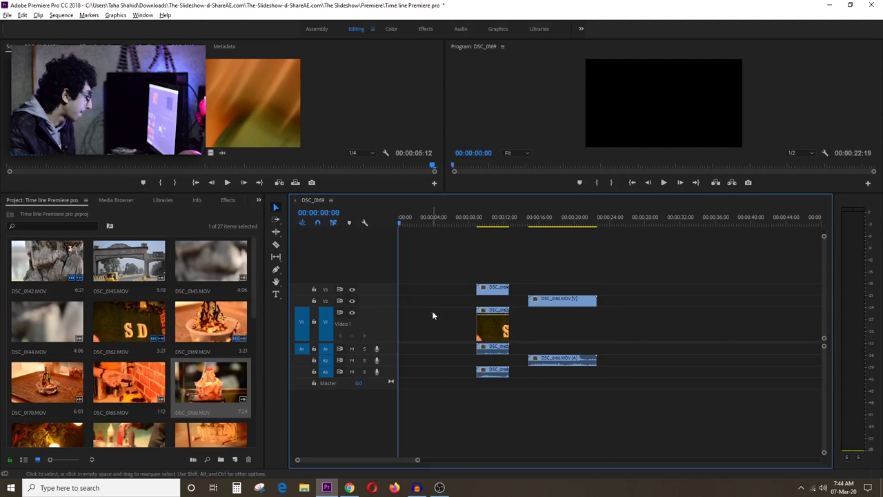
pyautogui.click(430, 305)
pyautogui.click(433, 312)
pyautogui.click(450, 289)
pyautogui.rightClick(453, 316)
pyautogui.click(472, 323)
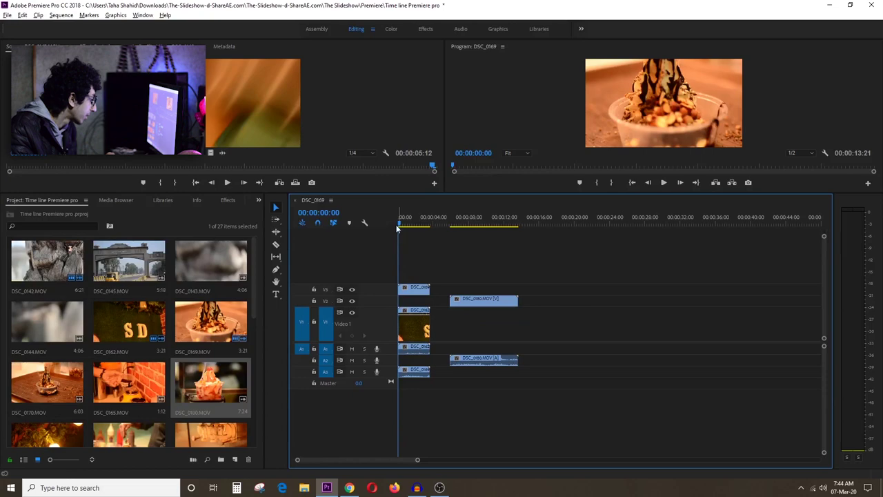
# Step: Expand the Video 1 track to show a frame preview of DSC_0162
pyautogui.doubleClick(382, 323)
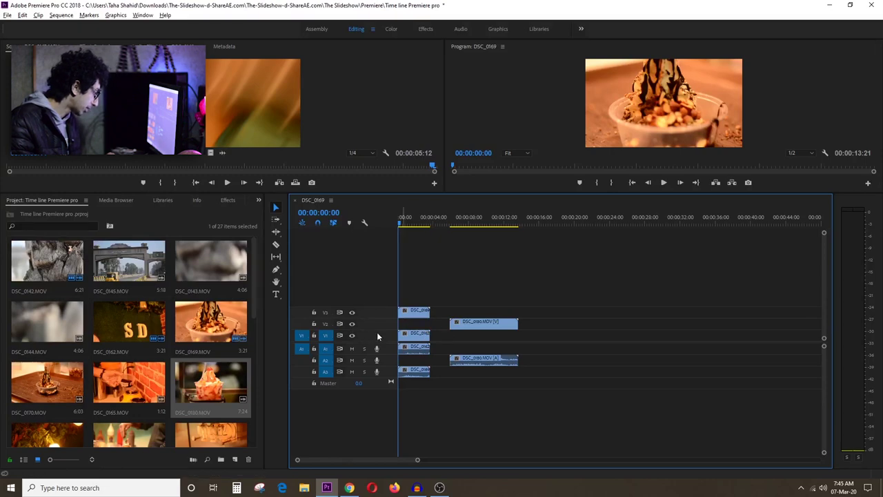
pyautogui.moveTo(379, 328); pyautogui.dragTo(380, 325)
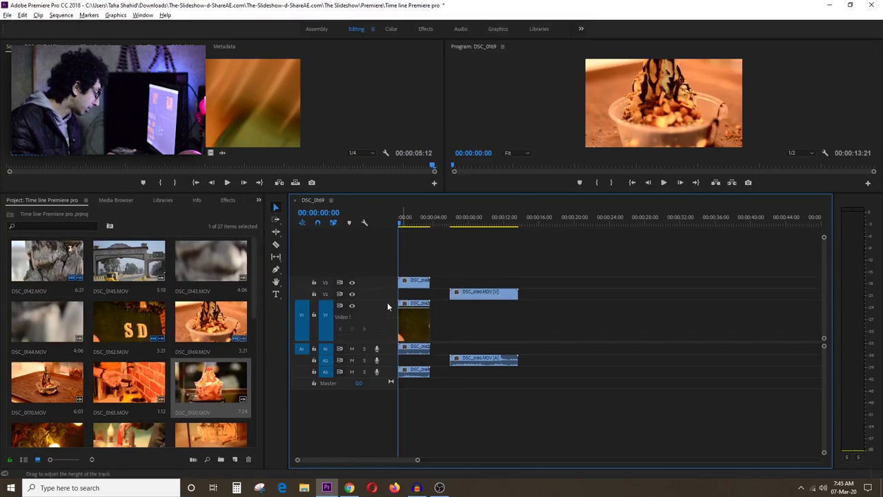
pyautogui.doubleClick(378, 336)
pyautogui.doubleClick(378, 337)
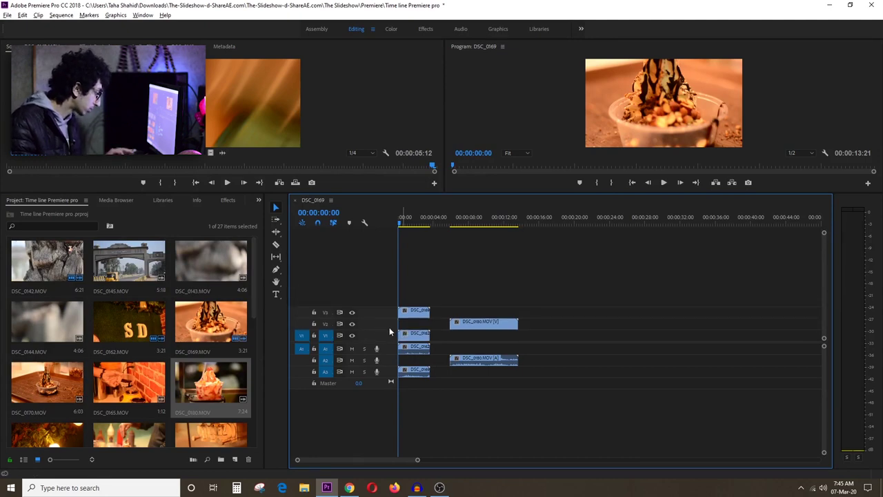
pyautogui.doubleClick(385, 333)
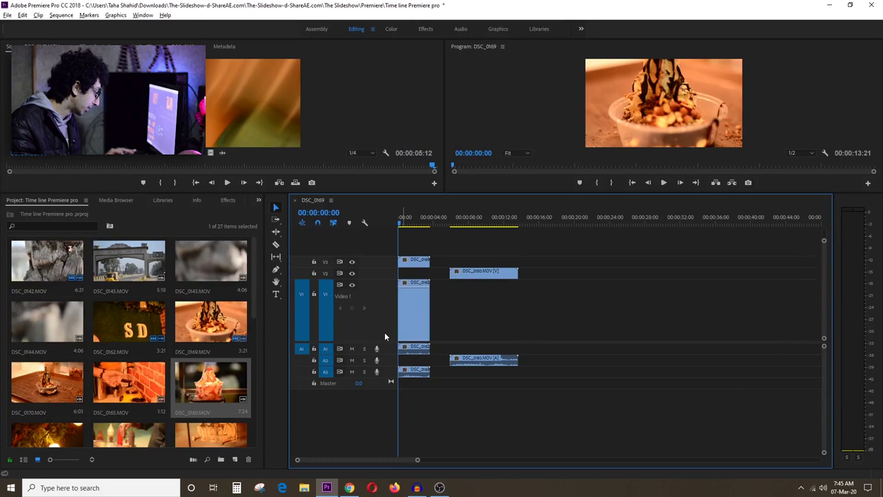
pyautogui.scroll(2, 344, 393)
pyautogui.scroll(2, 350, 386)
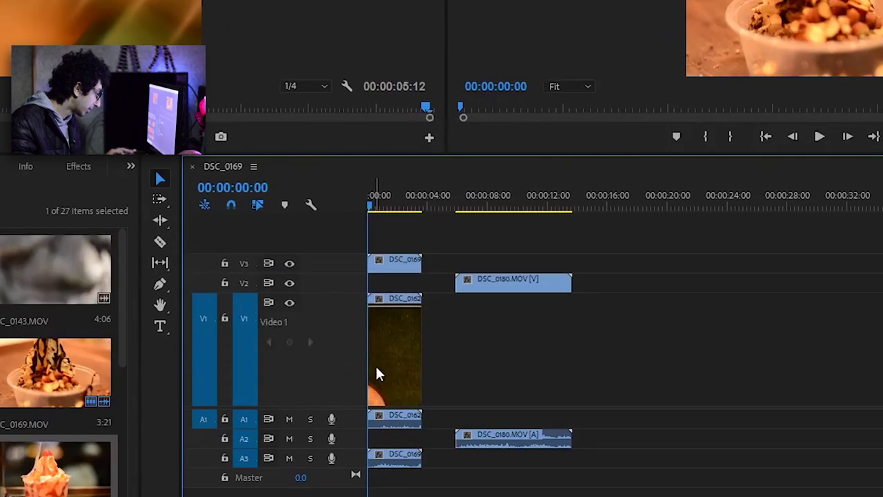
# Step: Look through the Timeline panel menu and the wrench's Timeline Display Settings, then close them
pyautogui.click(428, 348)
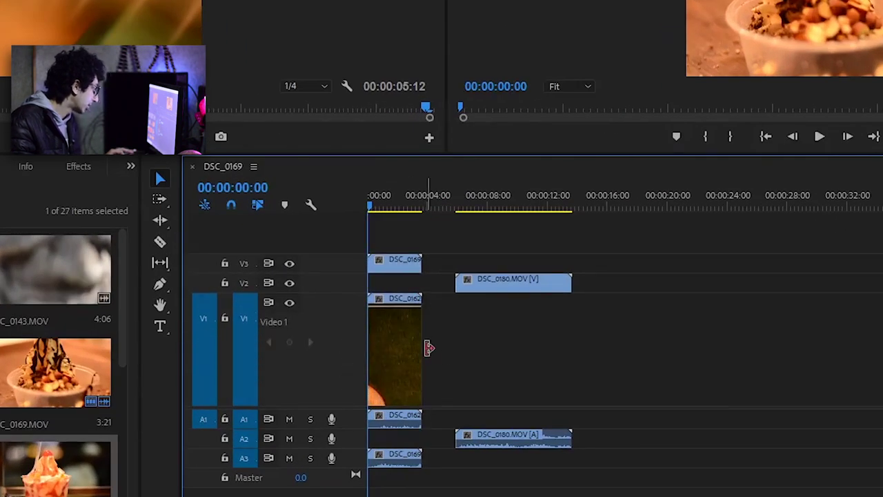
pyautogui.click(254, 166)
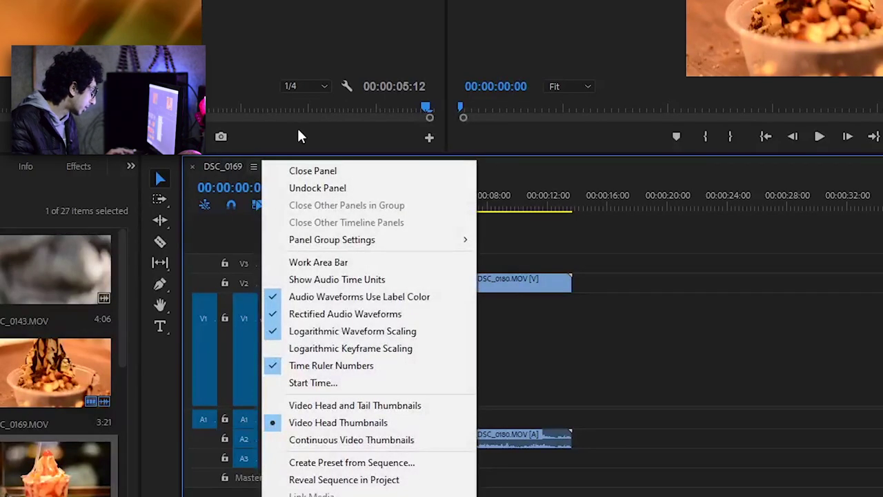
pyautogui.click(311, 205)
pyautogui.click(311, 205)
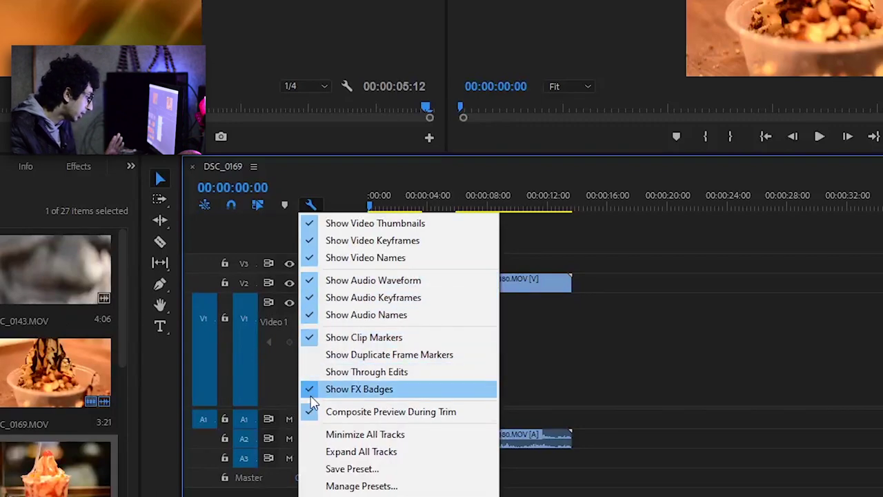
pyautogui.click(532, 368)
# Step: Move DSC_0169 above V3 and add three new video tracks
pyautogui.rightClick(324, 359)
pyautogui.press('Escape')
pyautogui.rightClick(329, 338)
pyautogui.press('Escape')
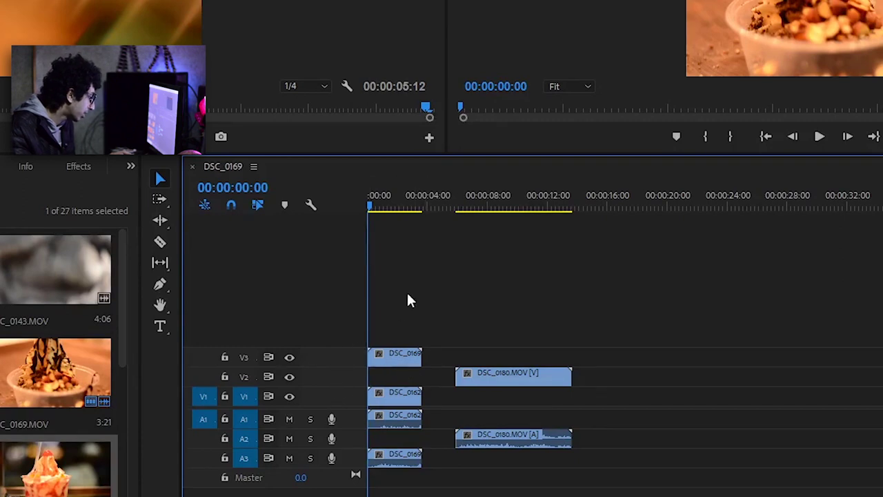
pyautogui.moveTo(400, 363); pyautogui.dragTo(407, 279)
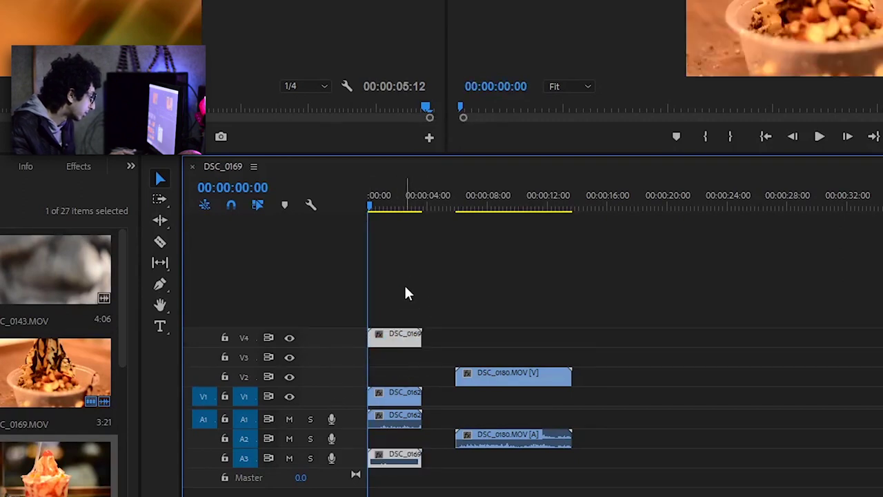
pyautogui.rightClick(333, 361)
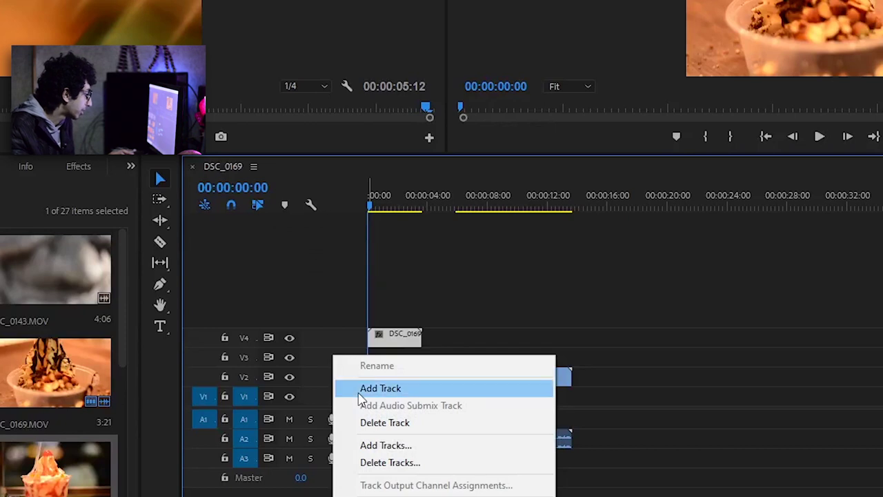
pyautogui.click(357, 390)
pyautogui.rightClick(343, 337)
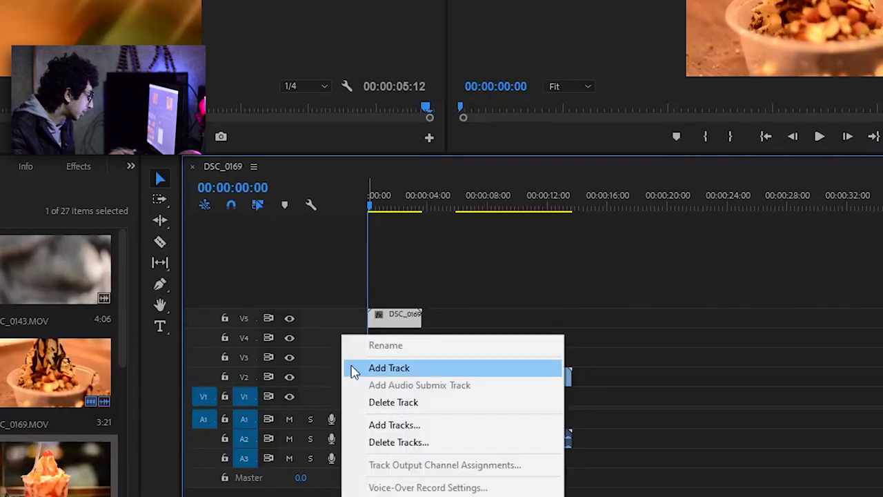
pyautogui.click(351, 367)
pyautogui.rightClick(352, 384)
pyautogui.click(365, 408)
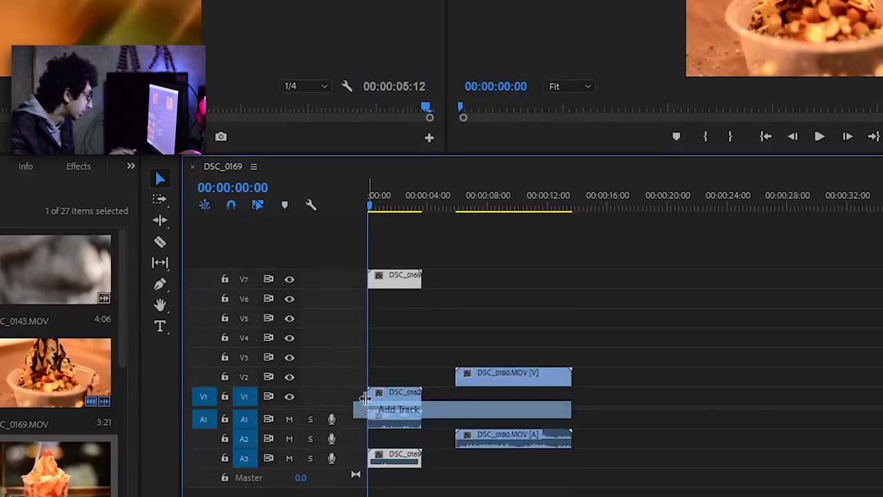
# Step: Return DSC_0169 to V3 and delete the two empty top video tracks
pyautogui.moveTo(394, 278); pyautogui.dragTo(397, 344)
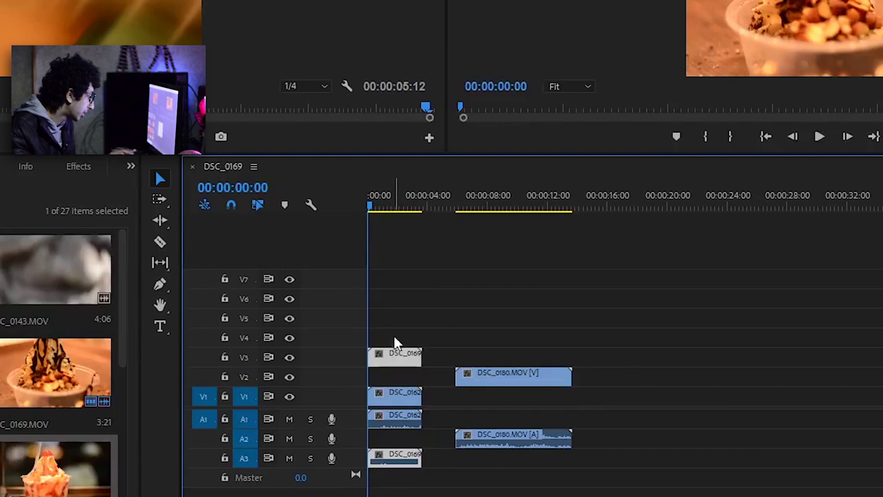
pyautogui.rightClick(334, 288)
pyautogui.click(351, 356)
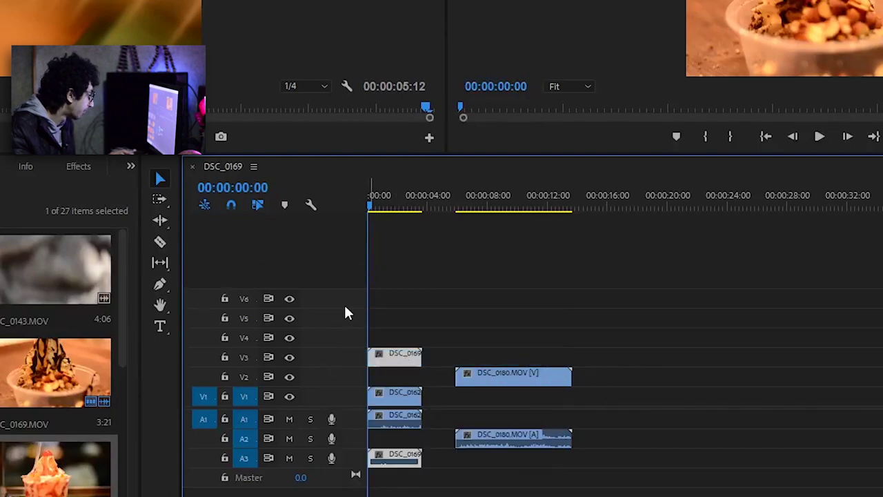
pyautogui.rightClick(346, 308)
pyautogui.click(351, 374)
# Step: Add and remove video tracks until exactly five remain, V1–V5
pyautogui.rightClick(337, 345)
pyautogui.click(348, 379)
pyautogui.rightClick(345, 331)
pyautogui.click(353, 361)
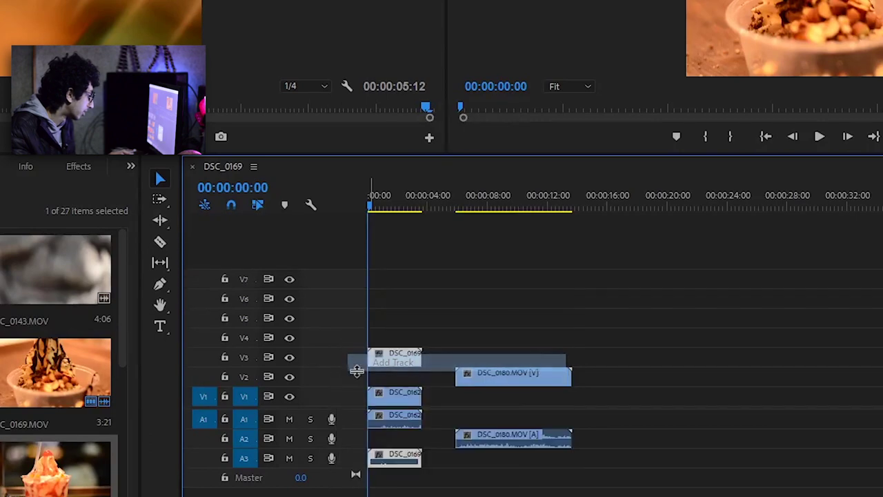
pyautogui.rightClick(347, 340)
pyautogui.click(370, 402)
pyautogui.rightClick(351, 322)
pyautogui.click(362, 390)
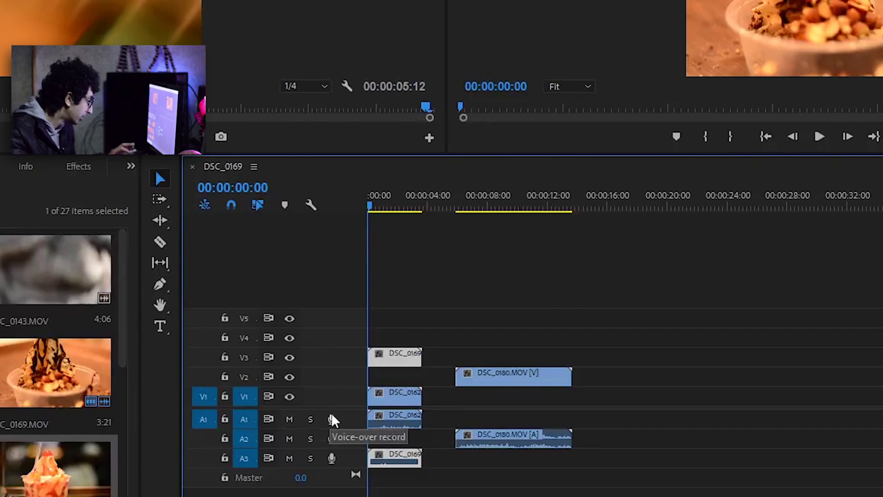
# Step: Mute audio track A1 and briefly play the sequence
pyautogui.click(289, 419)
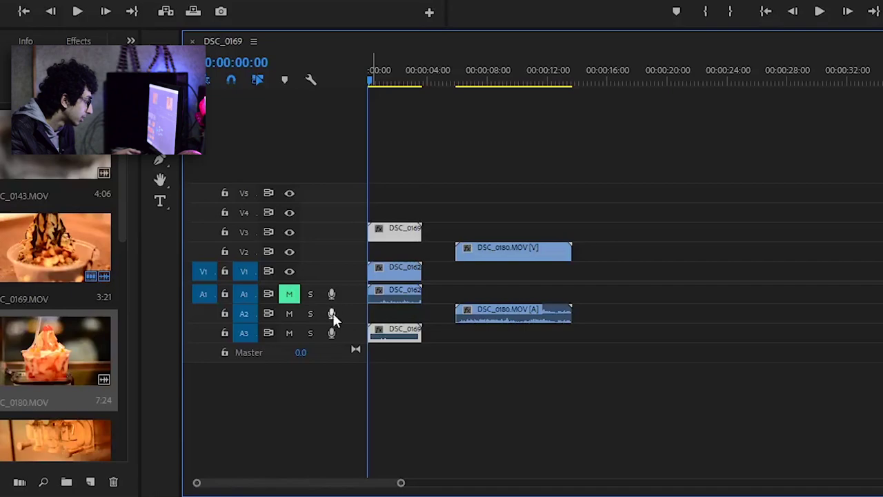
pyautogui.click(819, 11)
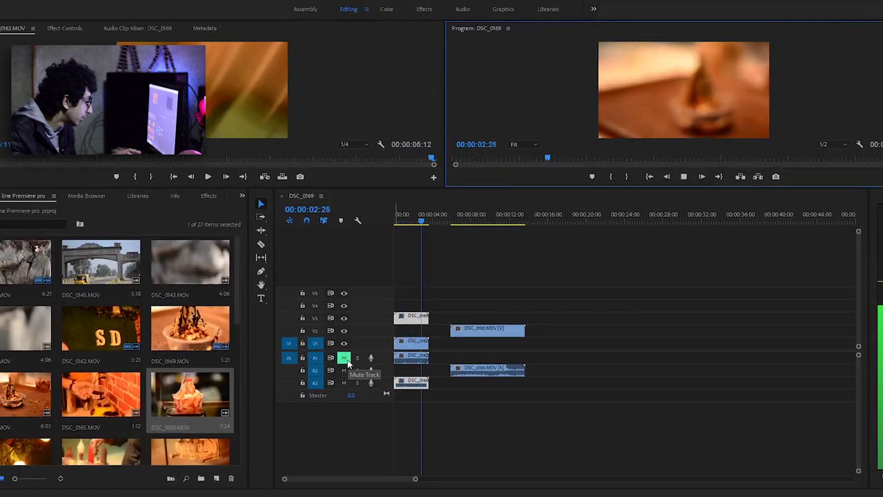
pyautogui.press('space')
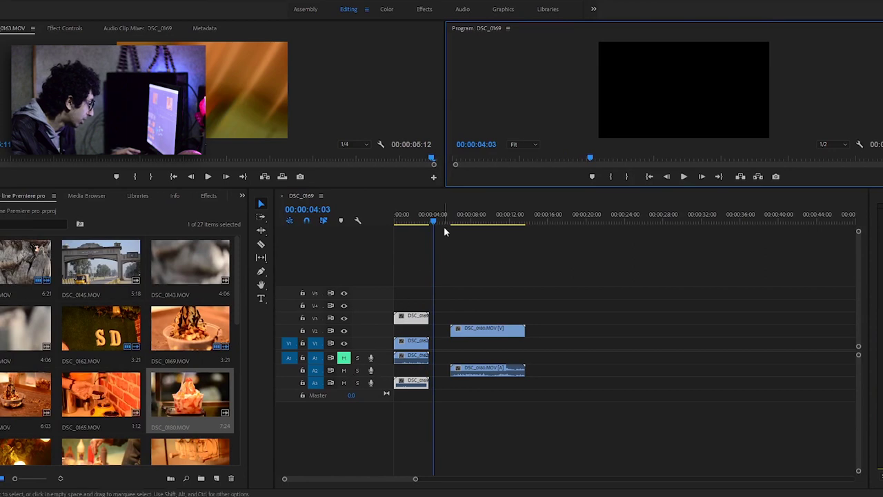
# Step: Play DSC_0169 from the start and stop around 00:00:04:02
pyautogui.click(378, 219)
pyautogui.press('Home')
pyautogui.press('space')
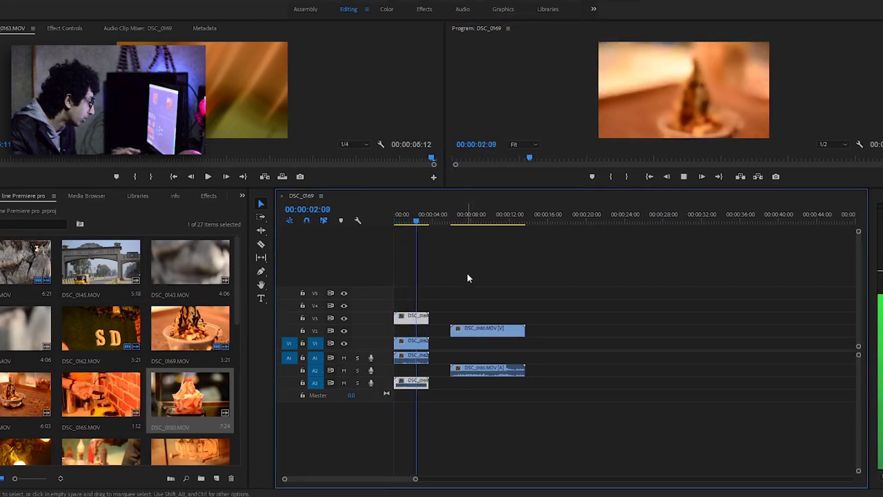
pyautogui.press('space')
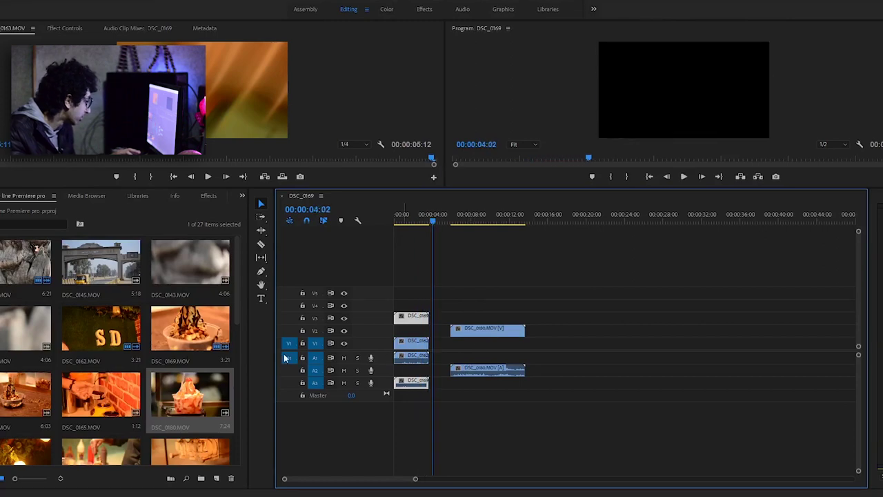
pyautogui.scroll(-3, 162, 360)
# Step: Place Because_For_Everything_There_Is_Someone.mp3 on A4 and Beneath_the_Moonlight.mp3 on A3
pyautogui.moveTo(190, 334); pyautogui.dragTo(376, 412)
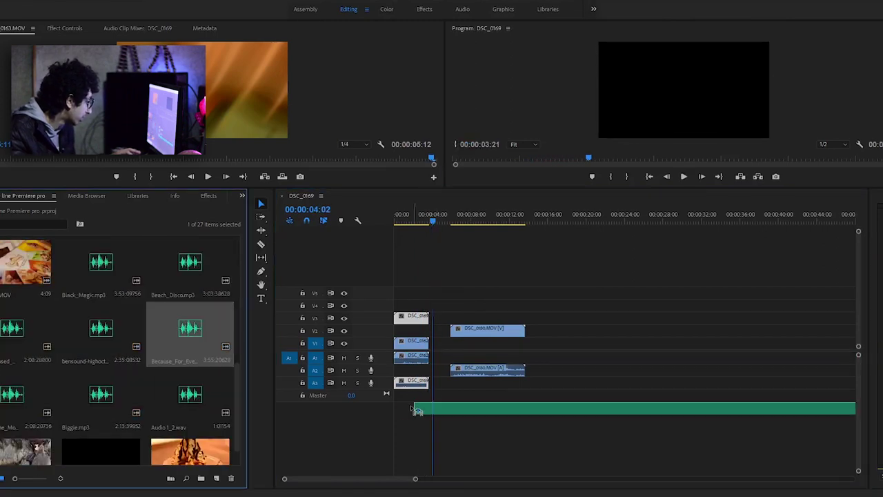
pyautogui.click(178, 380)
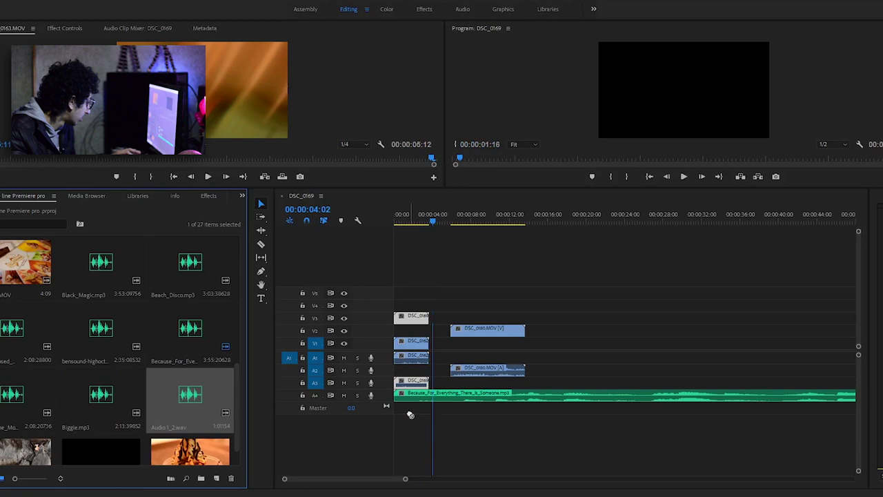
pyautogui.moveTo(29, 393); pyautogui.dragTo(402, 412)
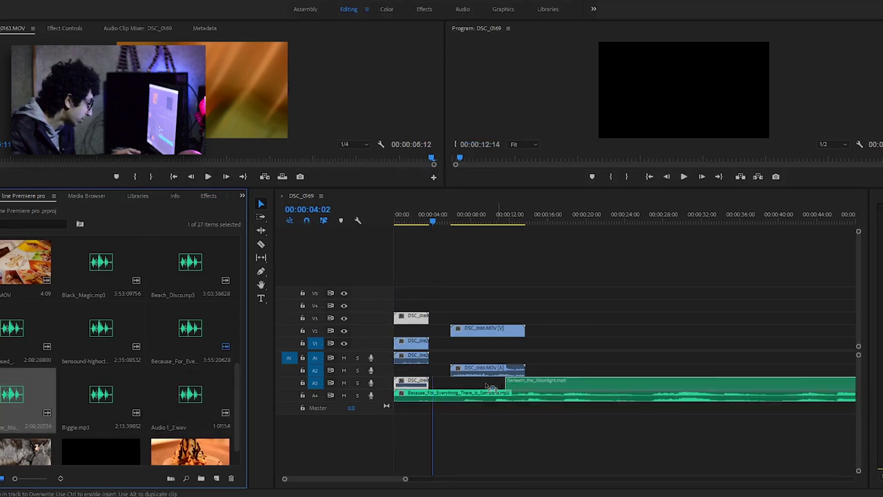
pyautogui.moveTo(504, 412); pyautogui.dragTo(453, 381)
# Step: Delete the remaining clips, move Beneath_the_Moonlight to 00:00, and play from about 00:00:22:15
pyautogui.moveTo(478, 306); pyautogui.dragTo(401, 358)
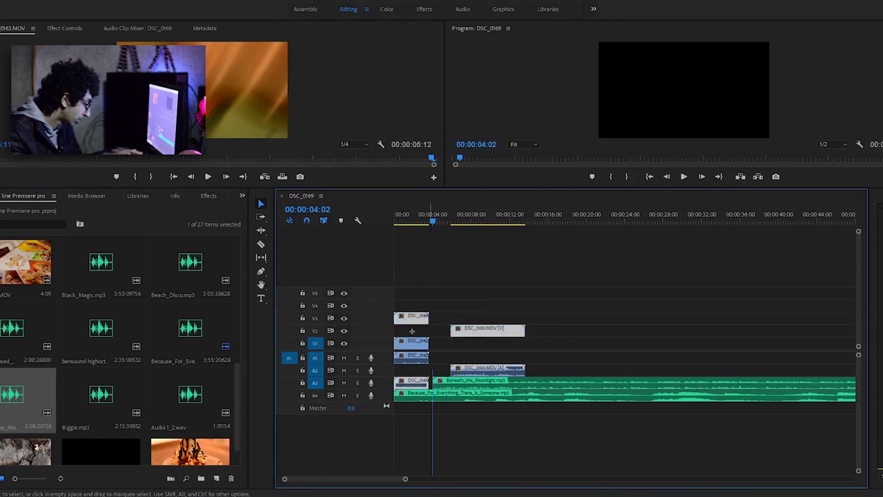
pyautogui.press('Delete')
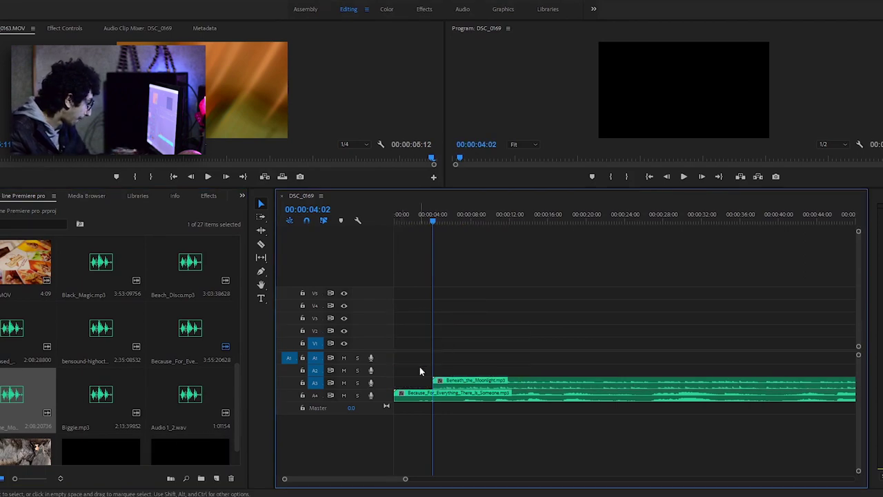
pyautogui.moveTo(460, 386); pyautogui.dragTo(422, 386)
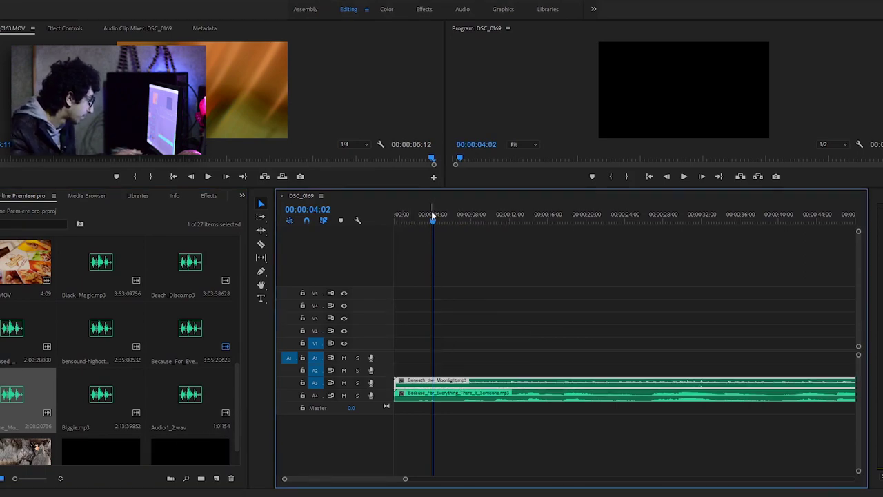
pyautogui.press('space')
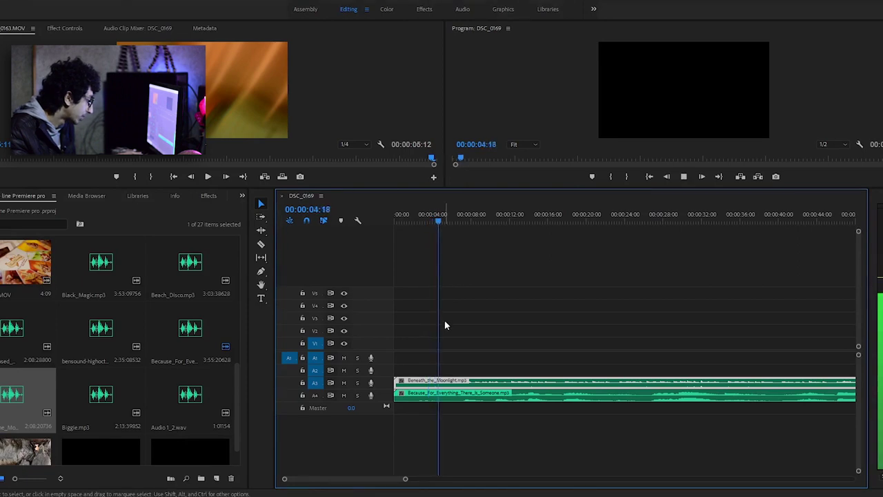
pyautogui.moveTo(597, 220); pyautogui.dragTo(657, 220)
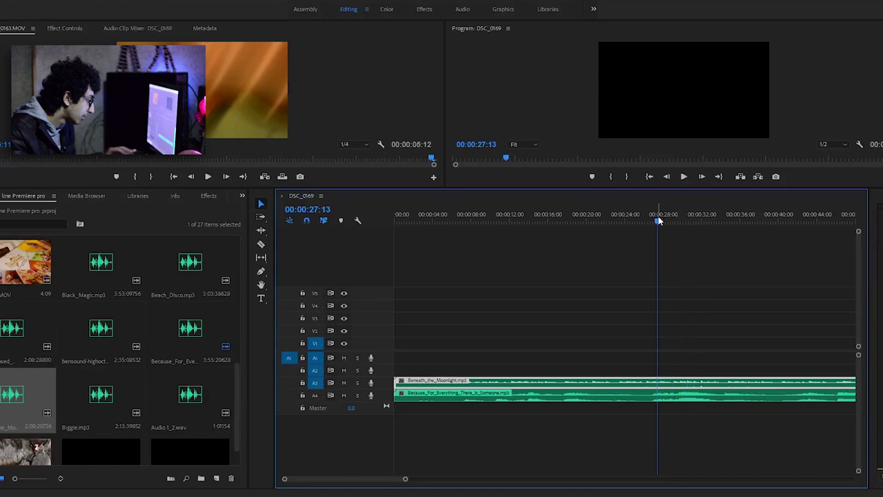
pyautogui.press('space')
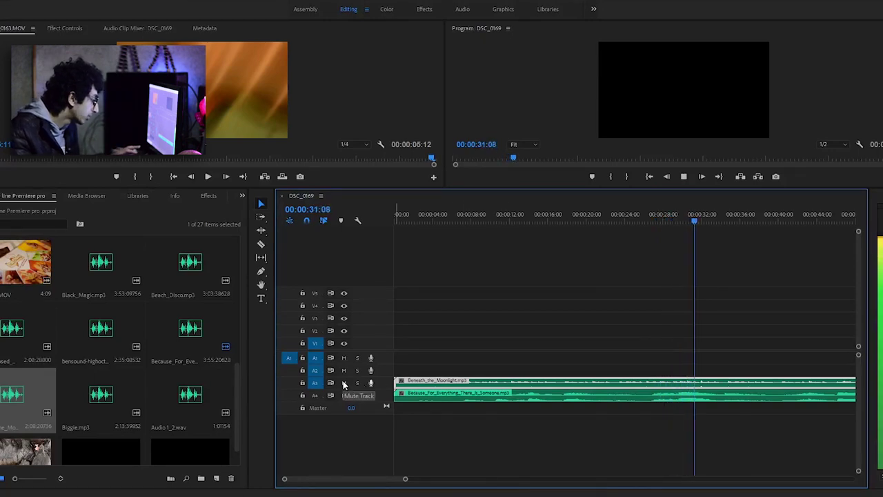
# Step: Toggle mute on A3 and A4 to compare the two music tracks
pyautogui.click(344, 383)
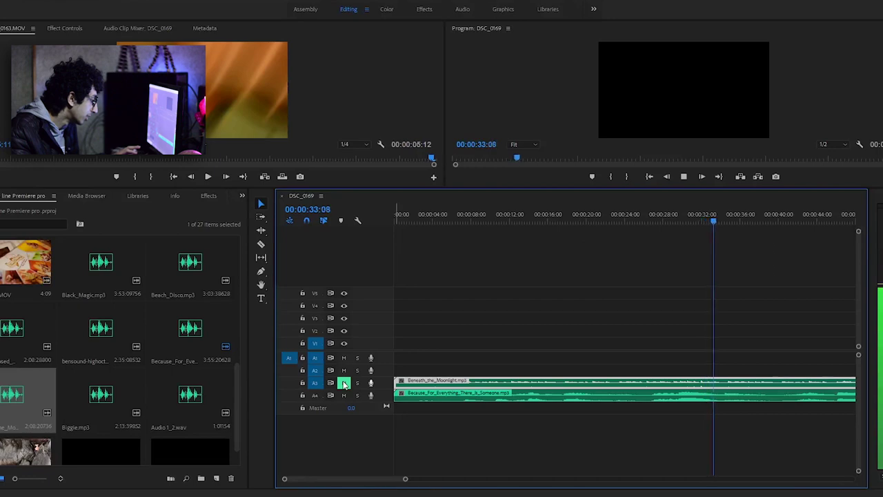
pyautogui.click(343, 384)
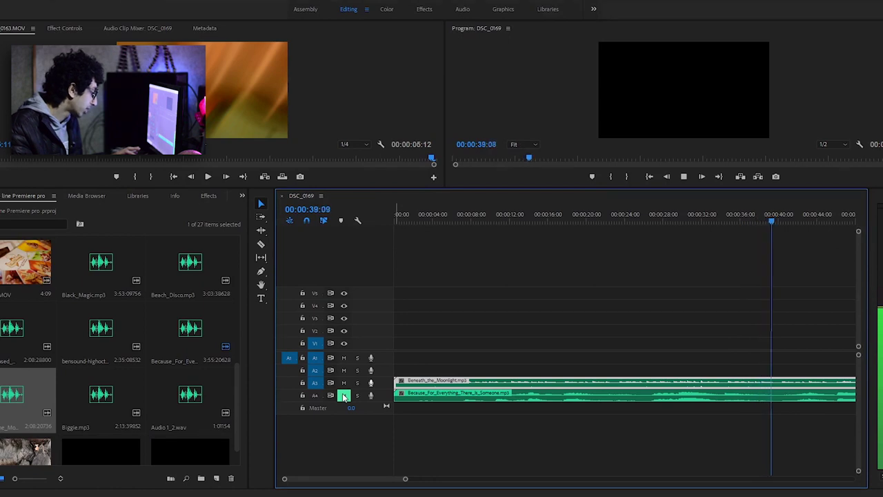
pyautogui.click(344, 383)
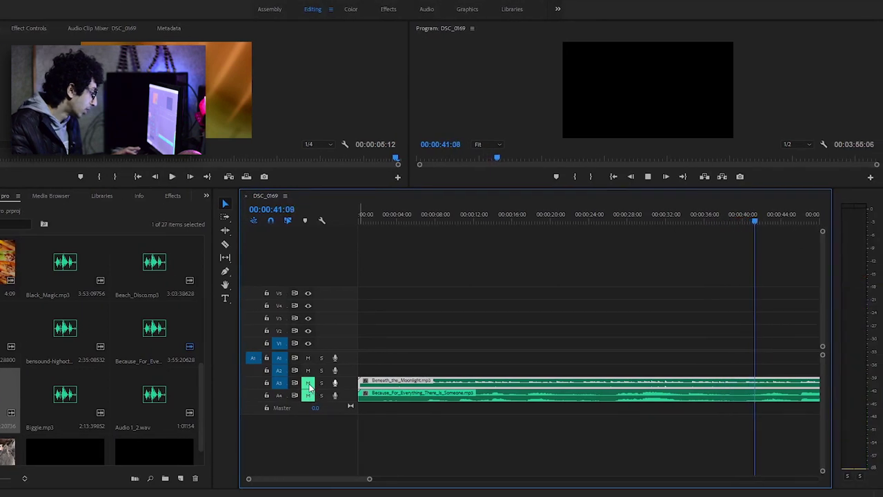
pyautogui.click(309, 383)
# Step: Place Beach_Disco.mp3 on A2 and DSC_0190 on V1 at the sequence start
pyautogui.click(309, 395)
pyautogui.moveTo(468, 219); pyautogui.dragTo(409, 231)
pyautogui.press('Home')
pyautogui.moveTo(150, 276); pyautogui.dragTo(414, 368)
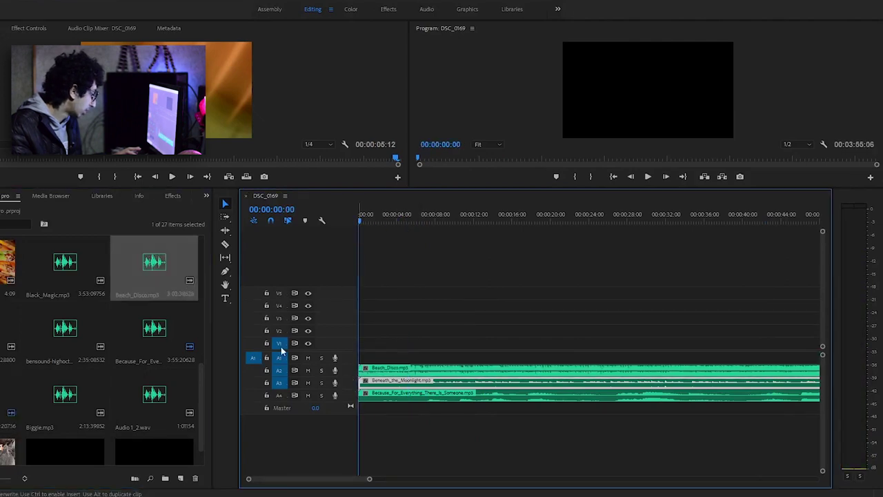
pyautogui.moveTo(154, 452); pyautogui.dragTo(380, 343)
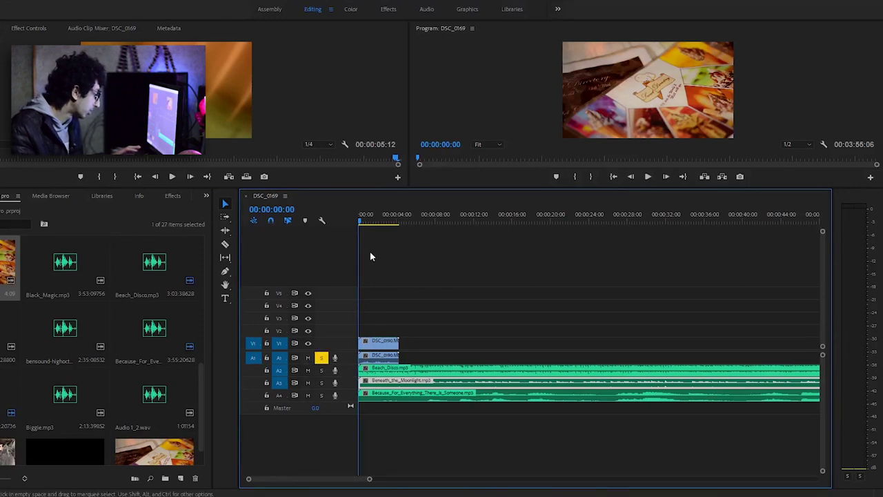
# Step: Play the sequence, soloing A2 then A3 to hear Beach_Disco and Beneath_the_Moonlight
pyautogui.press('space')
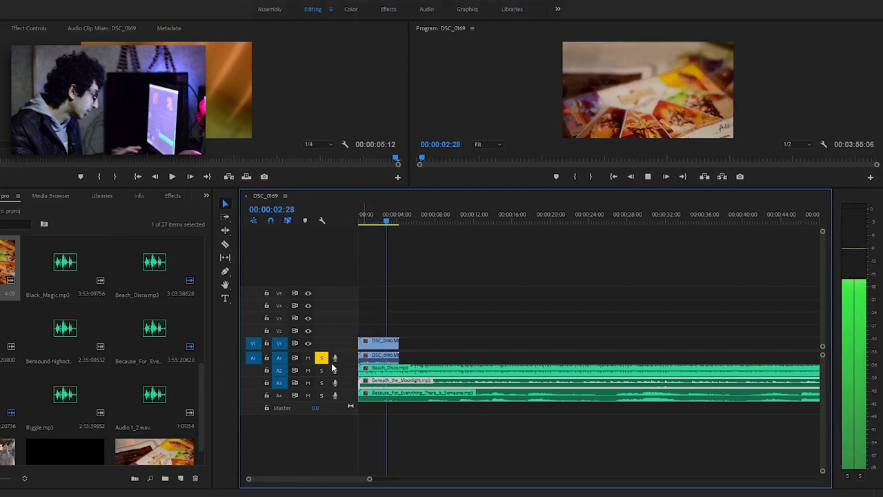
pyautogui.click(321, 358)
pyautogui.click(322, 370)
pyautogui.click(321, 370)
pyautogui.click(321, 382)
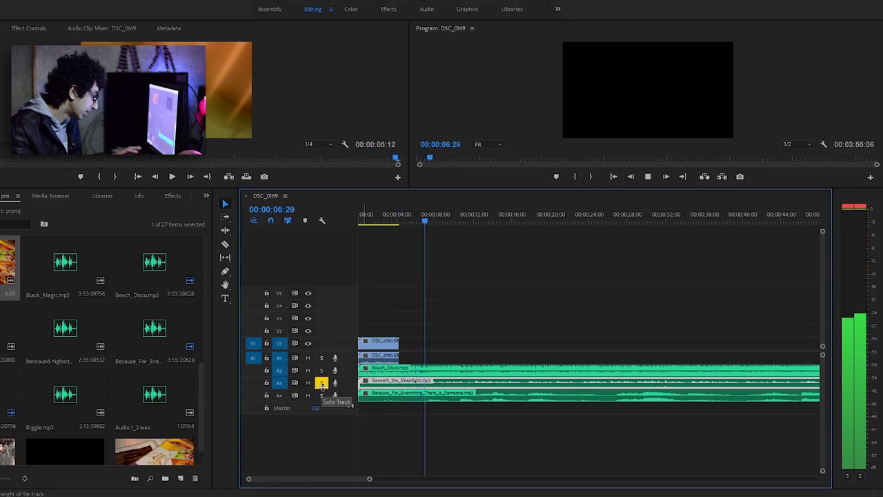
pyautogui.click(322, 383)
pyautogui.click(321, 383)
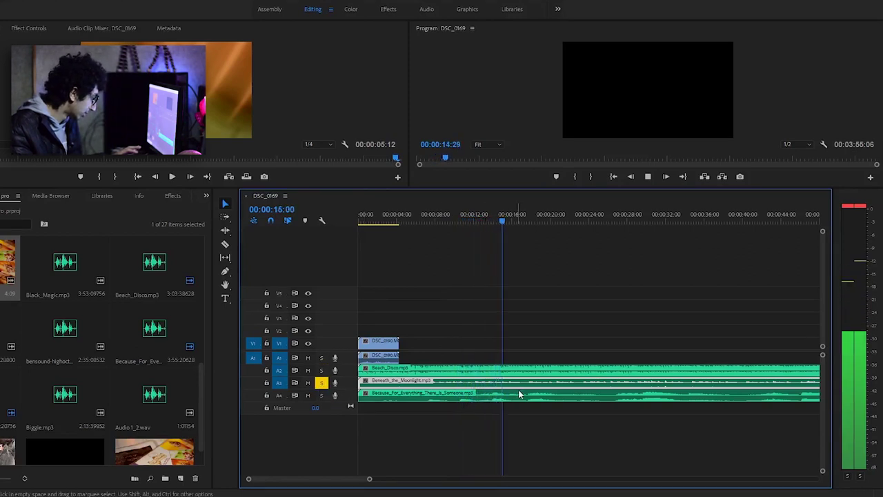
pyautogui.click(320, 383)
# Step: Solo A4 and A2 in turn, clear all solos, stop playback, and select the three music clips
pyautogui.click(321, 395)
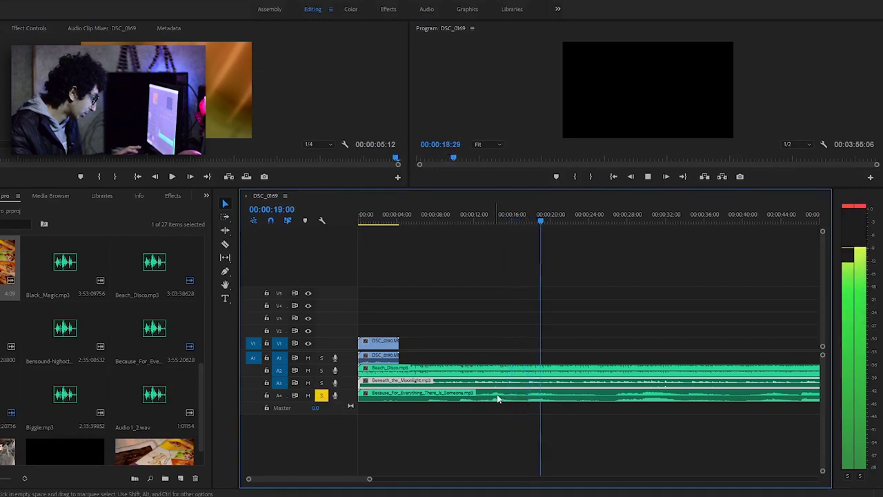
pyautogui.click(321, 394)
pyautogui.click(321, 370)
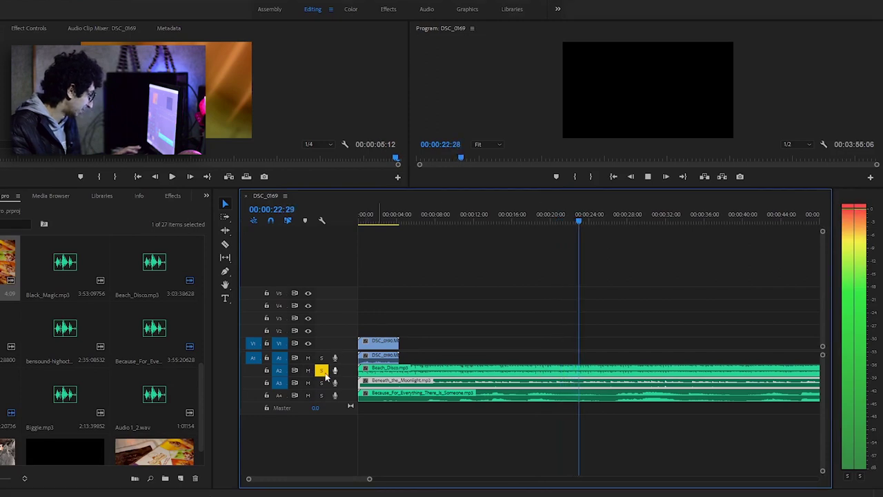
pyautogui.click(321, 371)
pyautogui.press('space')
pyautogui.moveTo(371, 308); pyautogui.dragTo(412, 364)
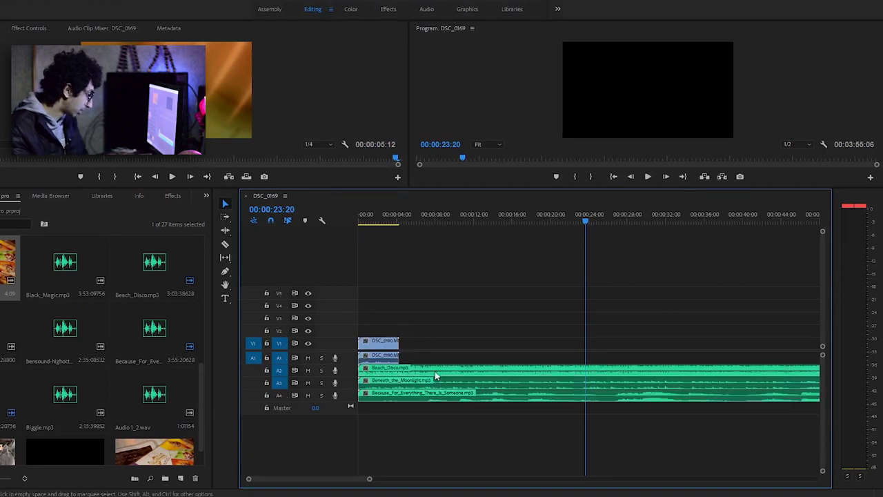
# Step: Remove the three music clips and record a voice-over on track A2 from the sequence start
pyautogui.hotkey('ctrl', 'z')
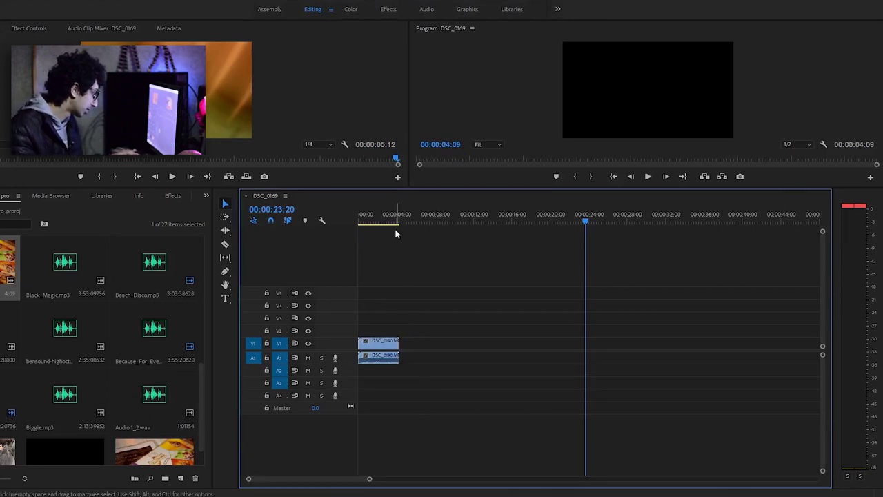
pyautogui.moveTo(397, 214); pyautogui.dragTo(341, 212)
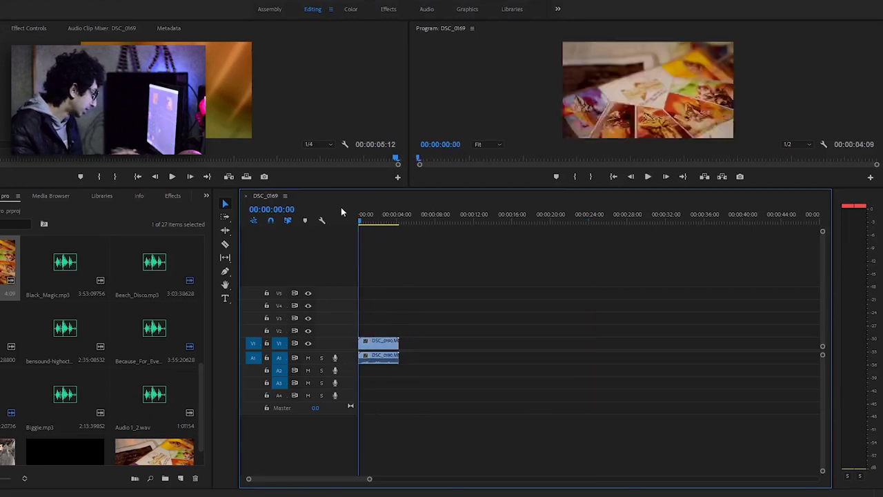
pyautogui.click(336, 371)
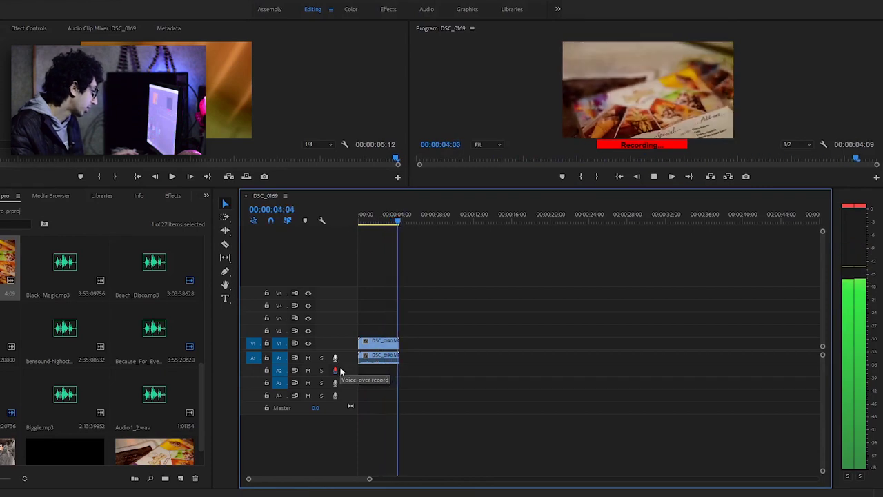
pyautogui.click(336, 371)
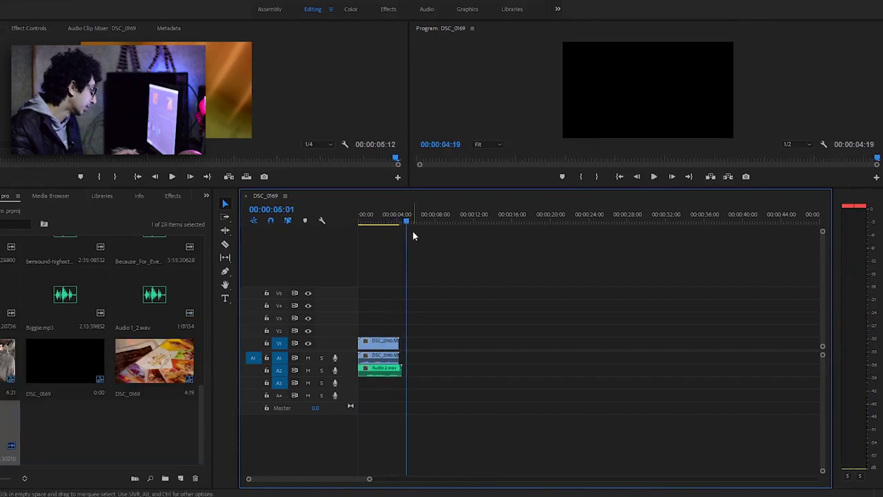
# Step: Play back from the start and record a short voice-over on track A1
pyautogui.moveTo(406, 219); pyautogui.dragTo(353, 219)
pyautogui.press('space')
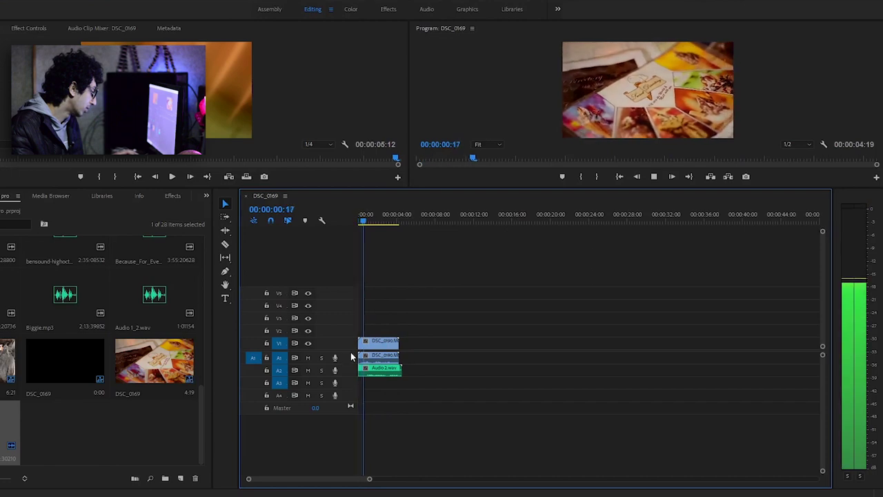
pyautogui.click(335, 357)
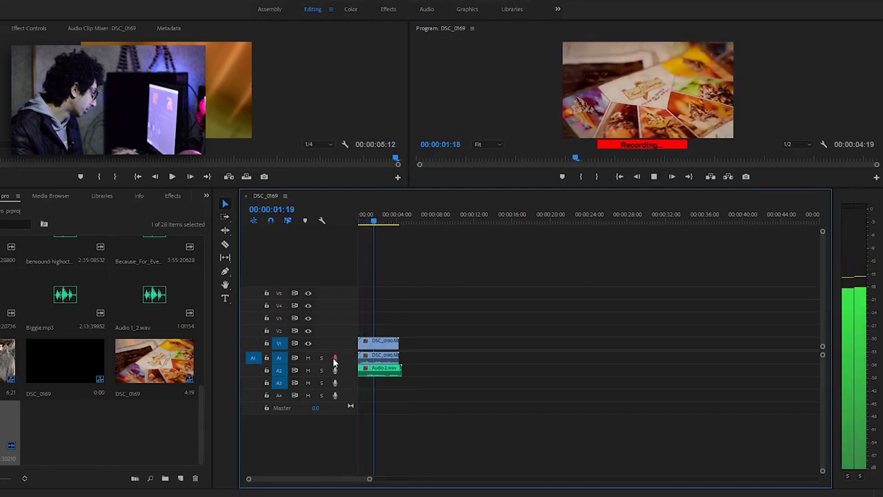
pyautogui.click(334, 359)
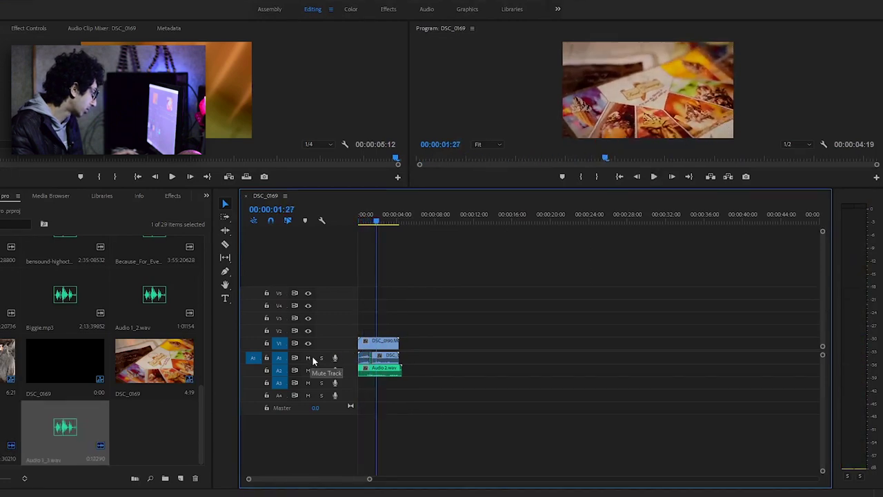
# Step: Solo track A2 to play back the narration, then select every clip in the sequence
pyautogui.click(322, 370)
pyautogui.moveTo(376, 220); pyautogui.dragTo(359, 220)
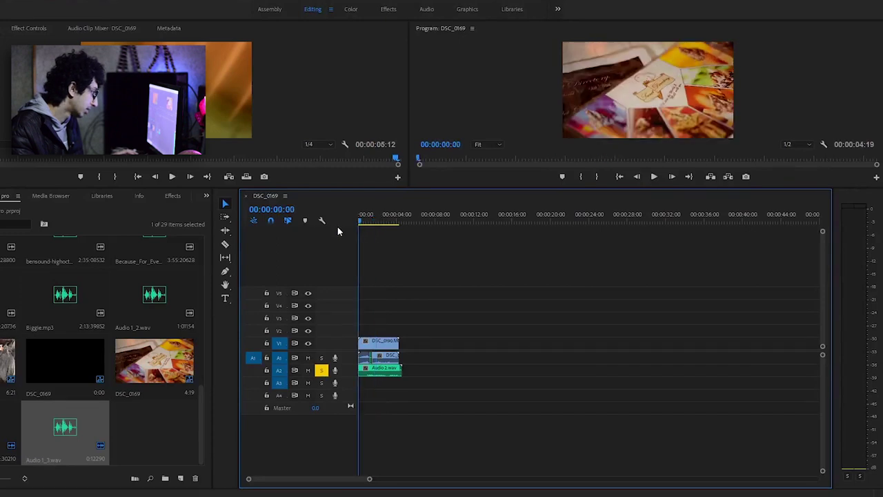
pyautogui.press('space')
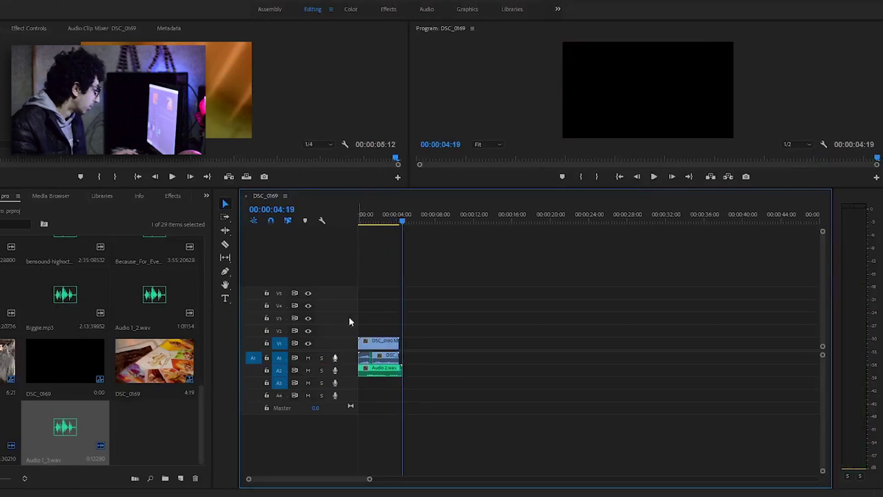
pyautogui.click(357, 214)
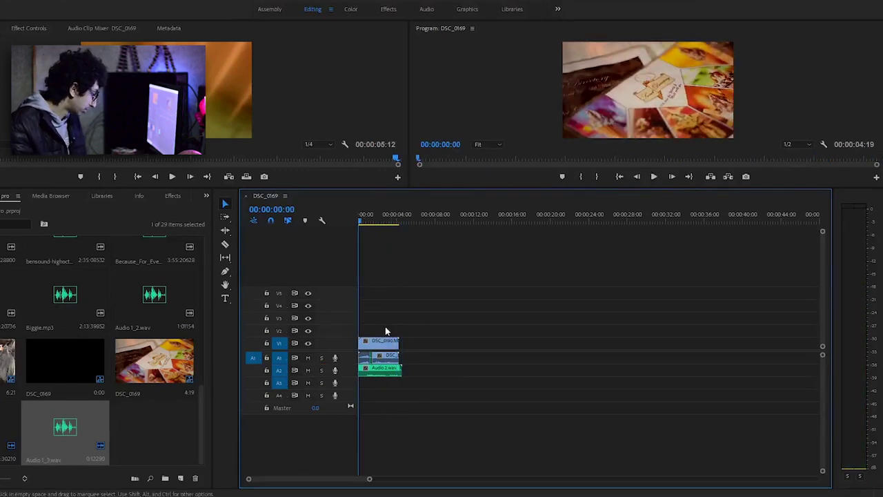
pyautogui.moveTo(367, 322); pyautogui.dragTo(380, 377)
# Step: Clear the sequence and drop DSC_0165.MOV and DSC_0170.MOV onto V1
pyautogui.press('Delete')
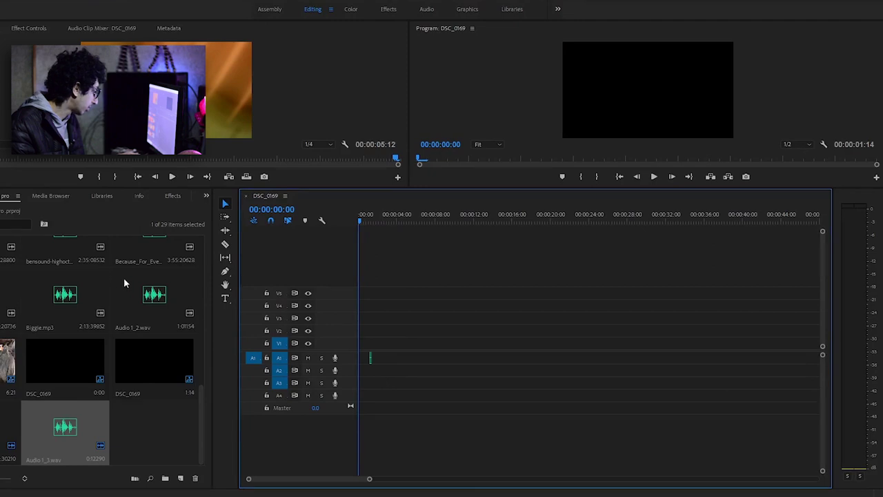
pyautogui.scroll(5, 127, 283)
pyautogui.moveTo(69, 294); pyautogui.dragTo(388, 345)
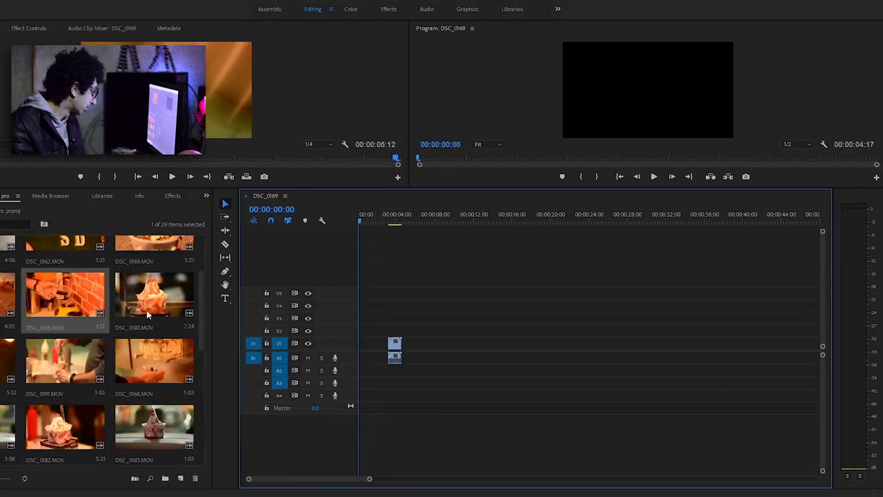
pyautogui.moveTo(146, 313); pyautogui.dragTo(449, 348)
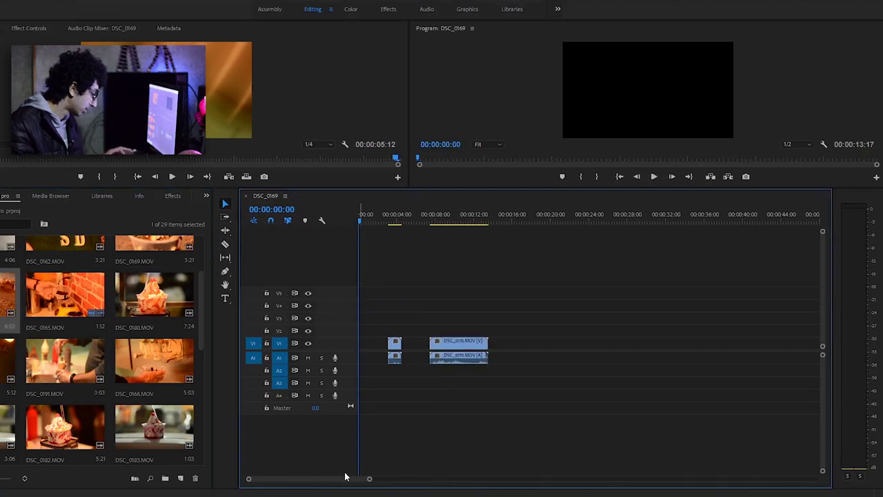
pyautogui.press('\\')
# Step: Place DSC_0169.MOV on V2 at the sequence start, shifting DSC_0165 later
pyautogui.scroll(2, 121, 307)
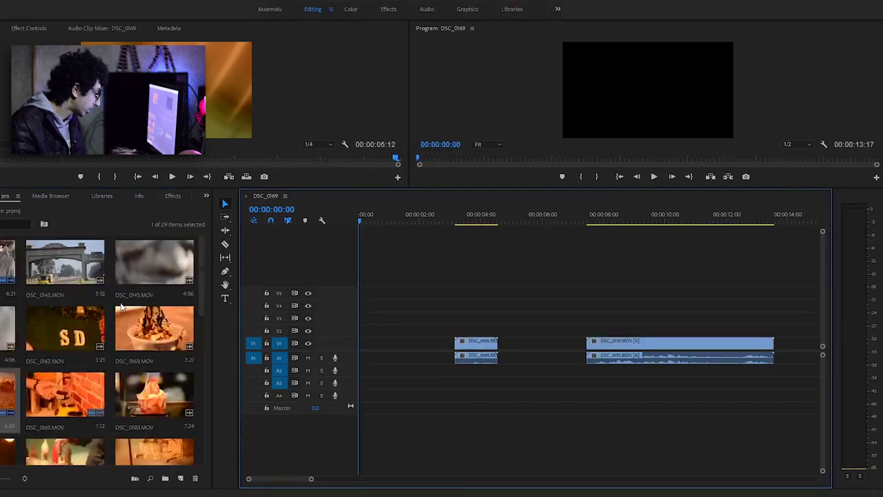
pyautogui.moveTo(120, 307); pyautogui.dragTo(362, 334)
pyautogui.moveTo(481, 345); pyautogui.dragTo(522, 345)
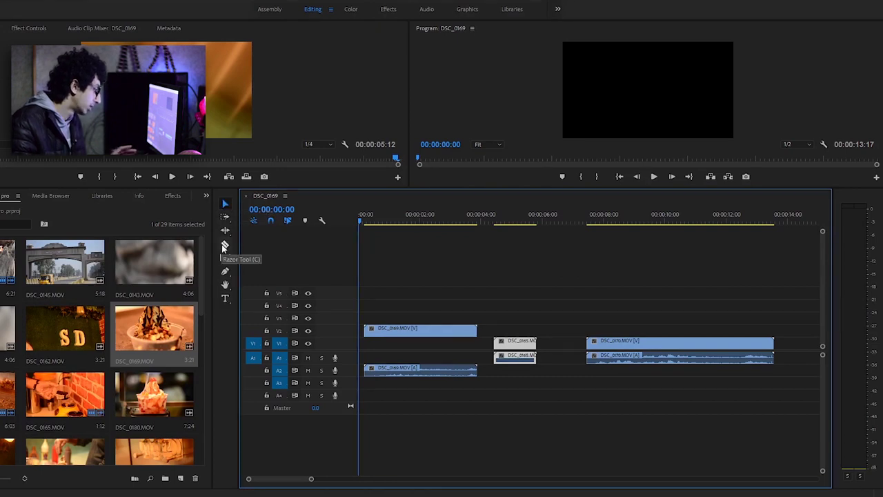
pyautogui.moveTo(434, 217)
pyautogui.mouseDown()
pyautogui.moveTo(390, 217)
pyautogui.moveTo(449, 216)
pyautogui.moveTo(221, 202)
pyautogui.mouseUp()
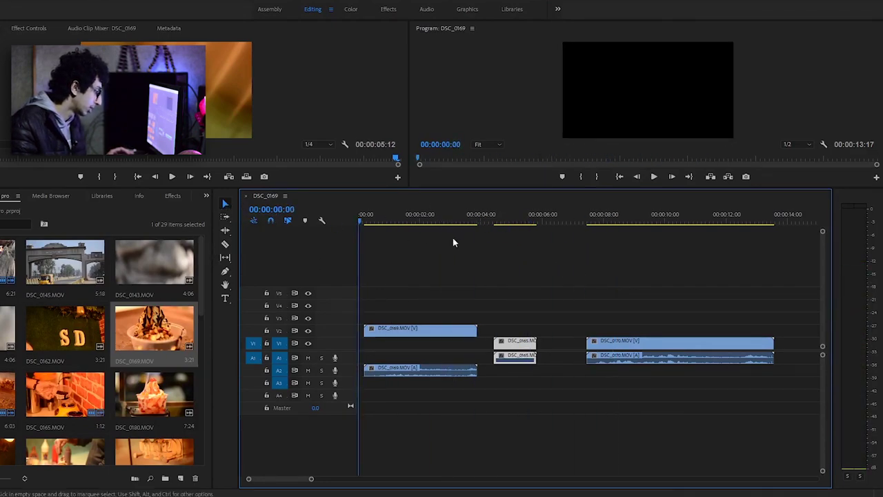
pyautogui.moveTo(431, 330); pyautogui.dragTo(426, 330)
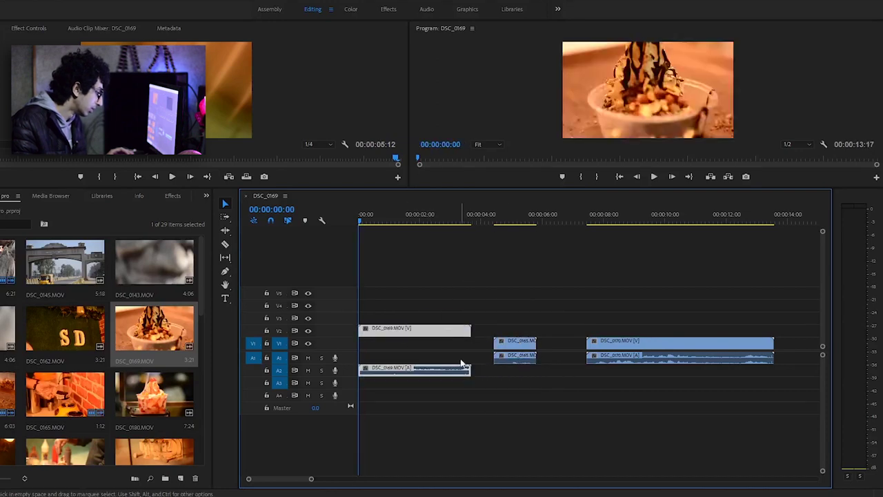
# Step: Line up DSC_0165 and DSC_0170 after DSC_0169 on V2, then open DSC_0170 in enlarged viewers
pyautogui.moveTo(533, 340); pyautogui.dragTo(510, 327)
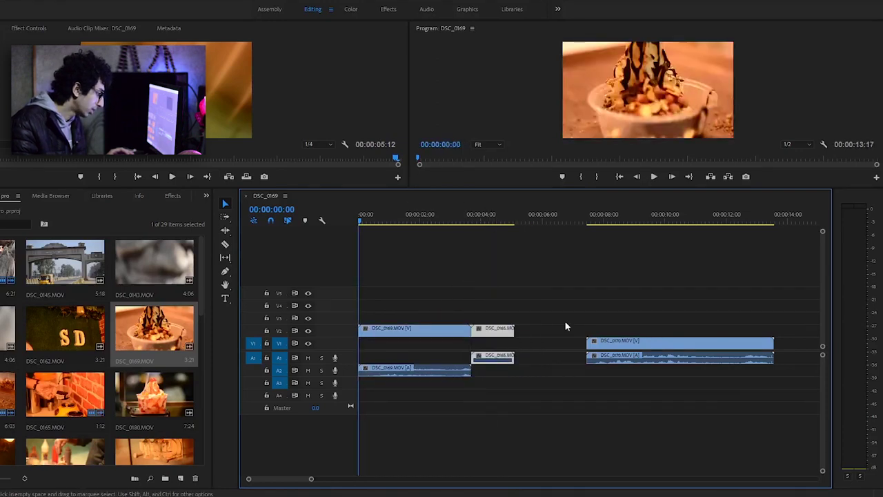
pyautogui.moveTo(604, 343); pyautogui.dragTo(534, 330)
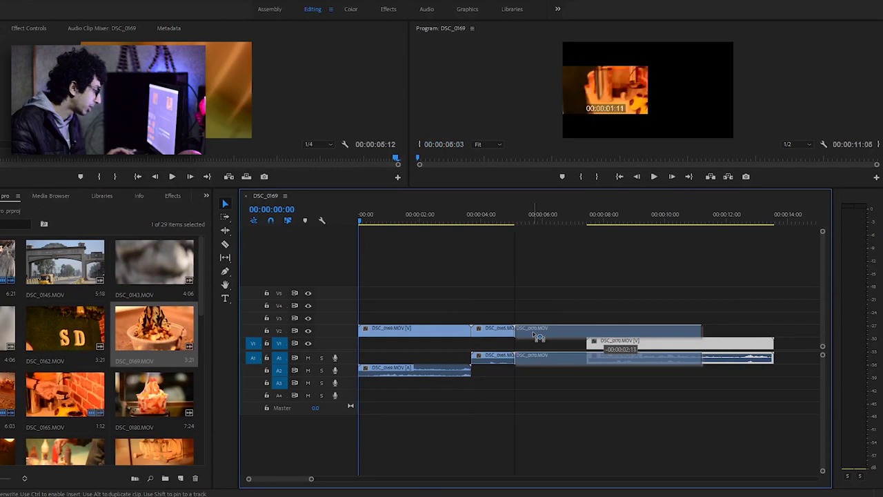
pyautogui.doubleClick(552, 332)
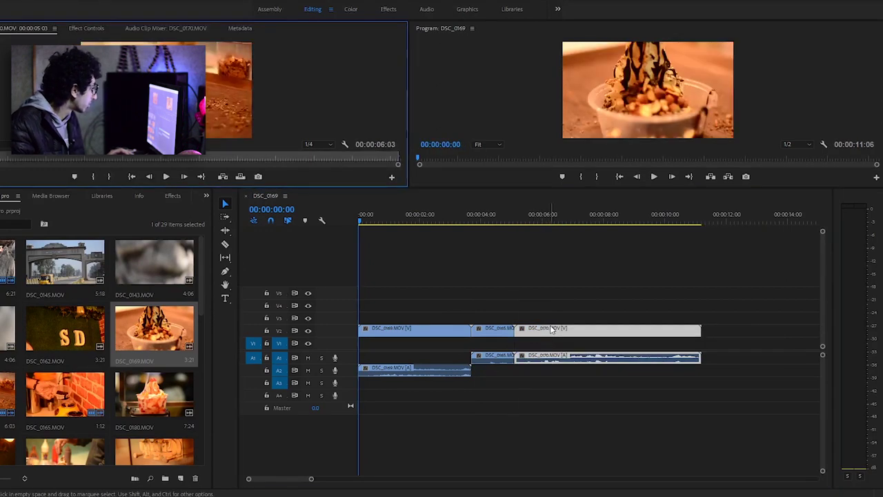
pyautogui.click(173, 195)
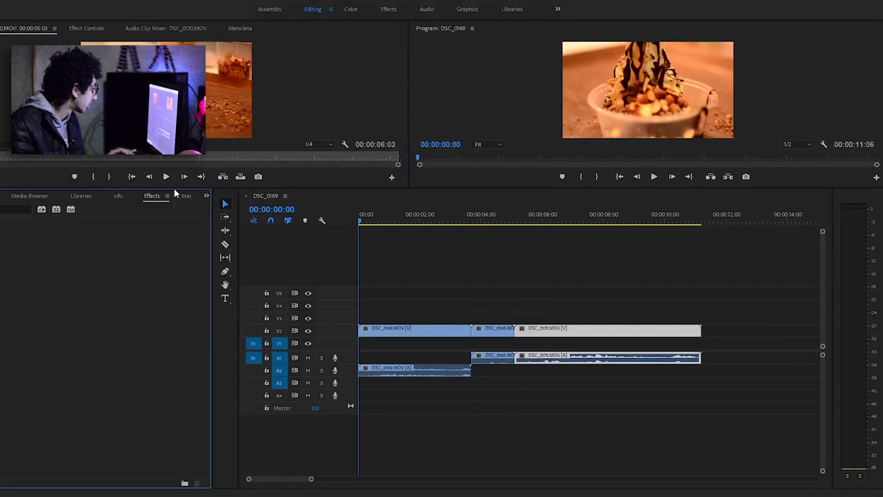
pyautogui.moveTo(187, 188); pyautogui.dragTo(187, 299)
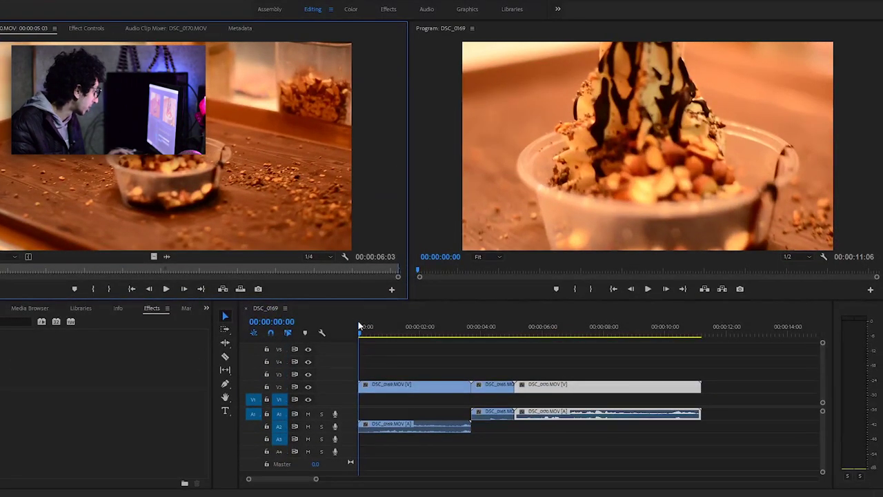
# Step: Mark In and Out points on DSC_0170 and drop the trimmed video onto V2 near 00:00:10
pyautogui.click(51, 268)
pyautogui.moveTo(51, 268); pyautogui.dragTo(51, 272)
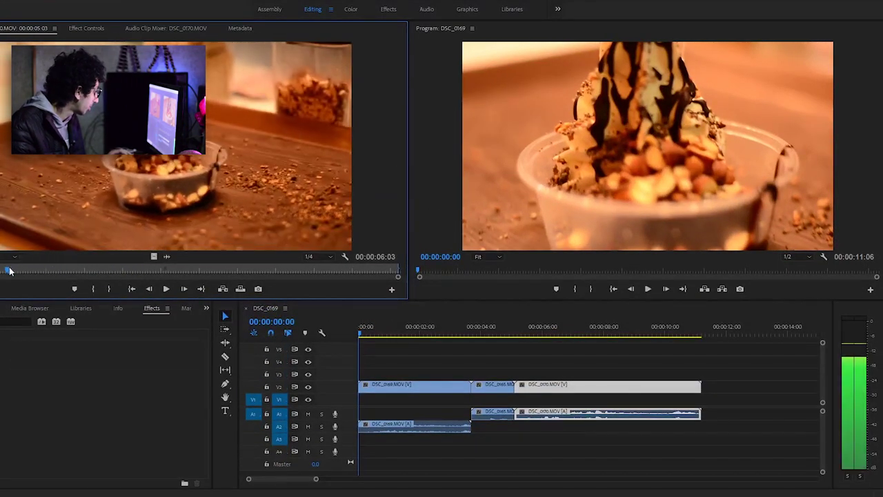
pyautogui.click(93, 289)
pyautogui.moveTo(51, 271); pyautogui.dragTo(216, 276)
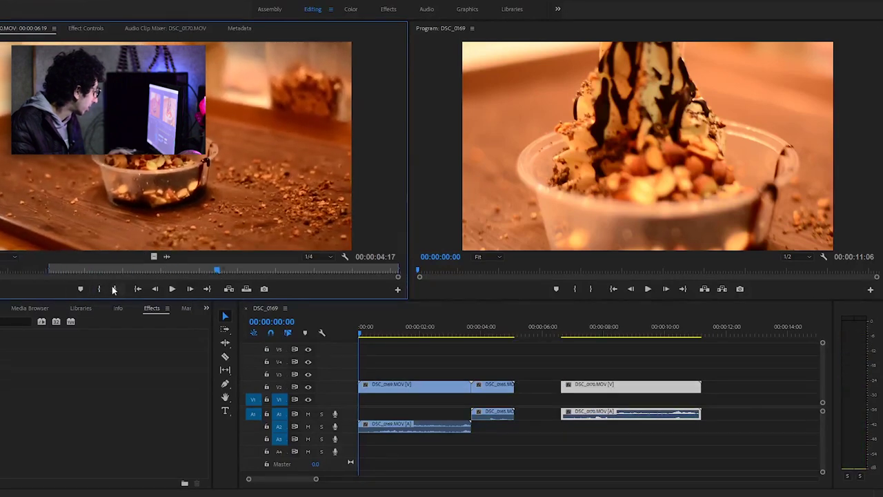
pyautogui.click(114, 288)
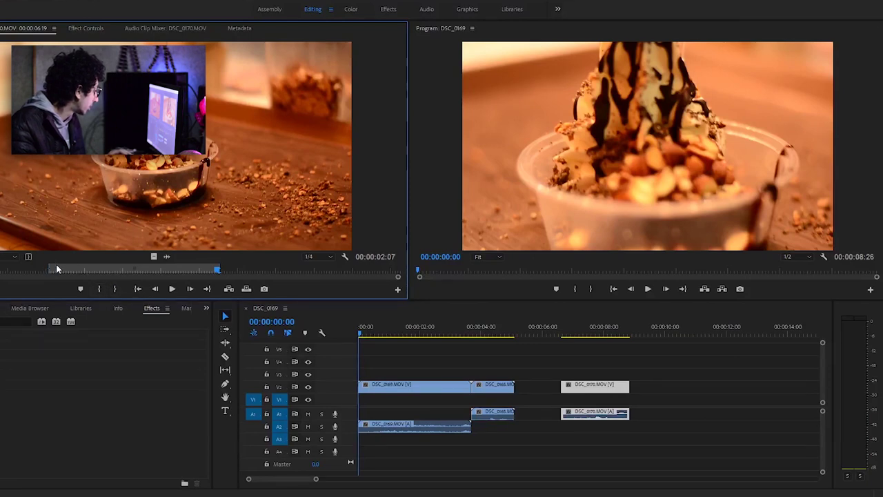
pyautogui.moveTo(51, 269); pyautogui.dragTo(44, 268)
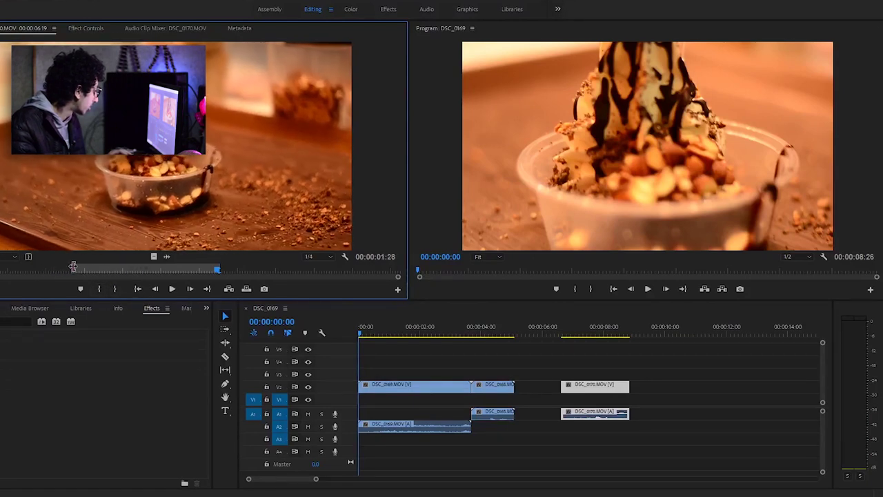
pyautogui.moveTo(173, 171)
pyautogui.mouseDown()
pyautogui.moveTo(649, 389)
pyautogui.moveTo(649, 400)
pyautogui.mouseUp()
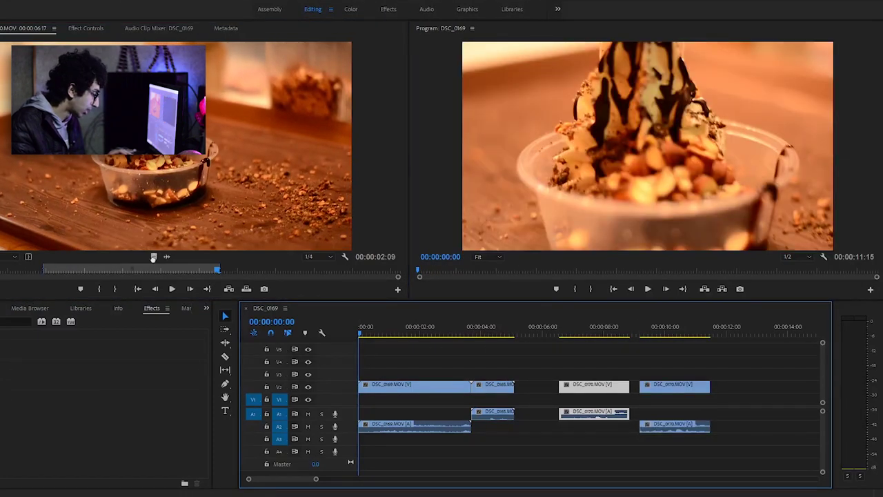
pyautogui.moveTo(154, 256); pyautogui.dragTo(726, 400)
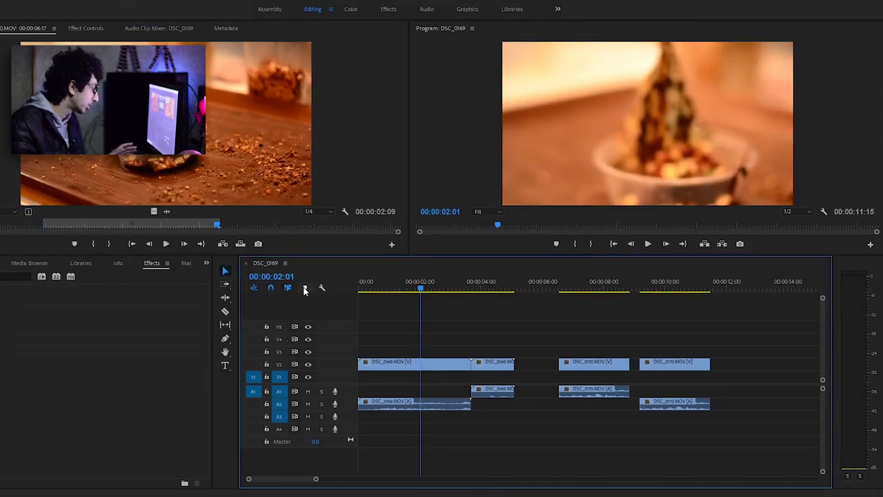
# Step: Add an unnamed marker at 00:00:02:01, then scrub to about 10 seconds in
pyautogui.doubleClick(304, 288)
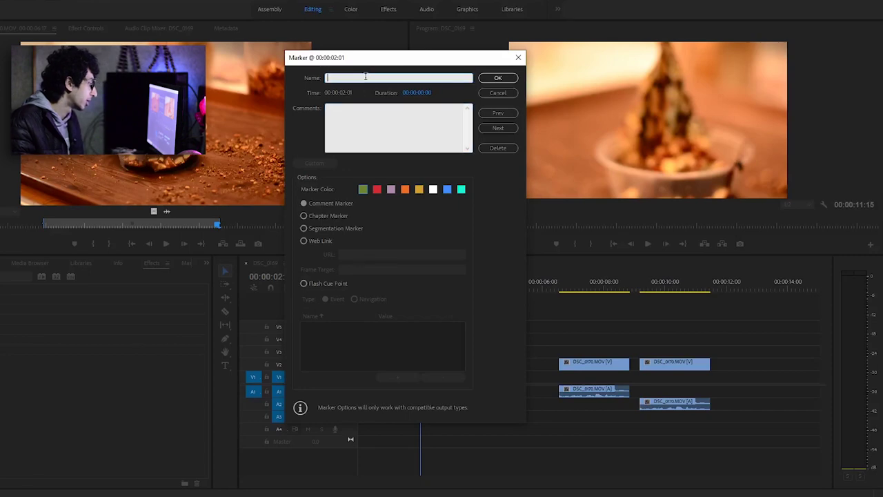
pyautogui.click(509, 93)
pyautogui.moveTo(434, 282)
pyautogui.mouseDown()
pyautogui.moveTo(455, 282)
pyautogui.moveTo(372, 291)
pyautogui.mouseUp()
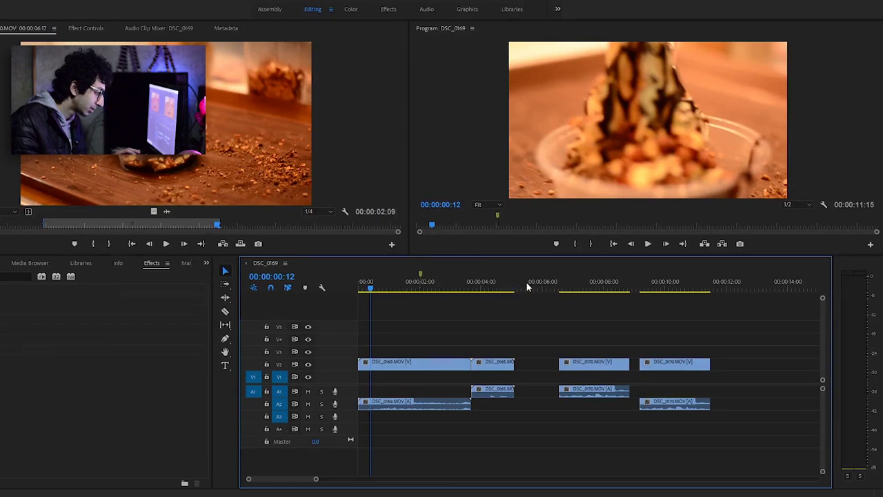
pyautogui.moveTo(528, 287); pyautogui.dragTo(609, 287)
pyautogui.click(666, 287)
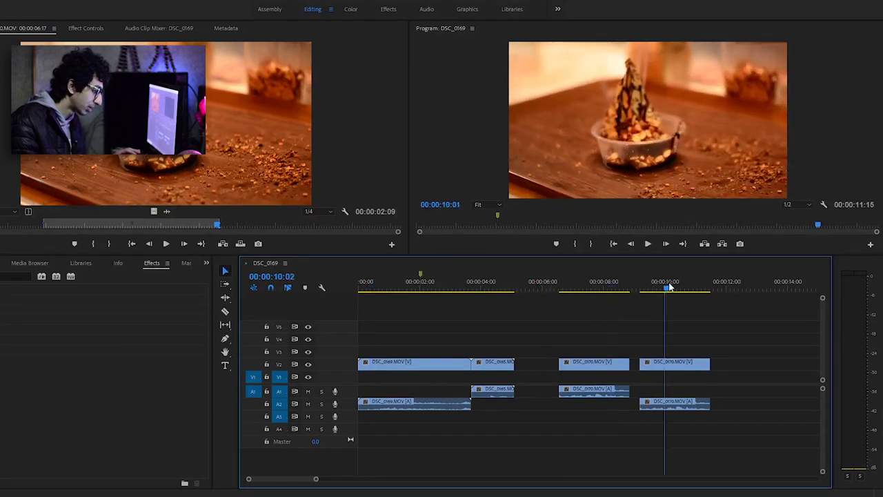
pyautogui.moveTo(668, 287); pyautogui.dragTo(783, 290)
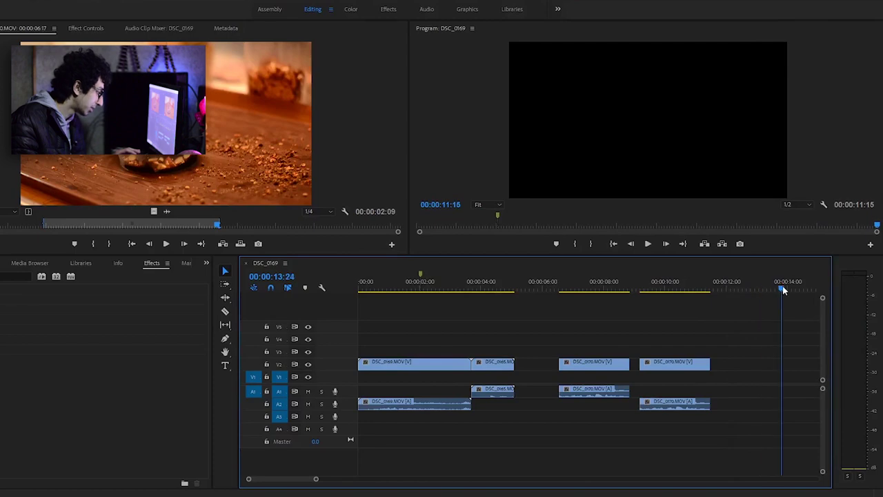
pyautogui.moveTo(783, 290); pyautogui.dragTo(568, 290)
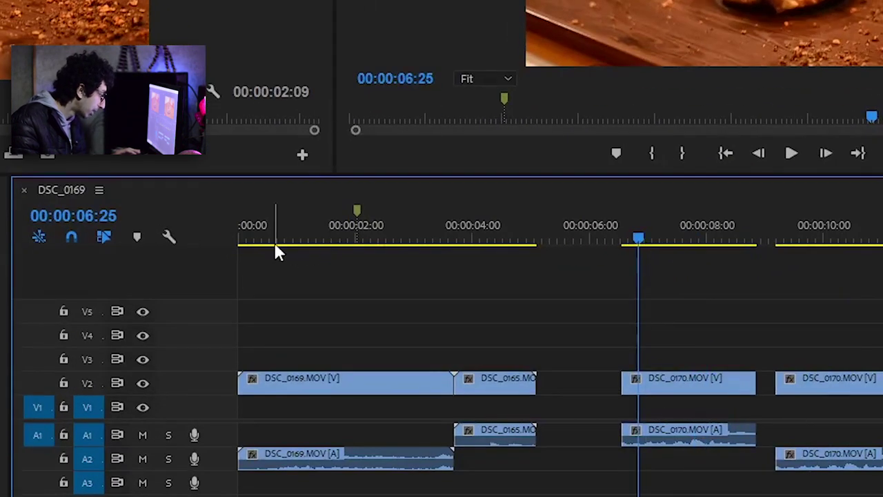
pyautogui.moveTo(443, 241); pyautogui.dragTo(287, 255)
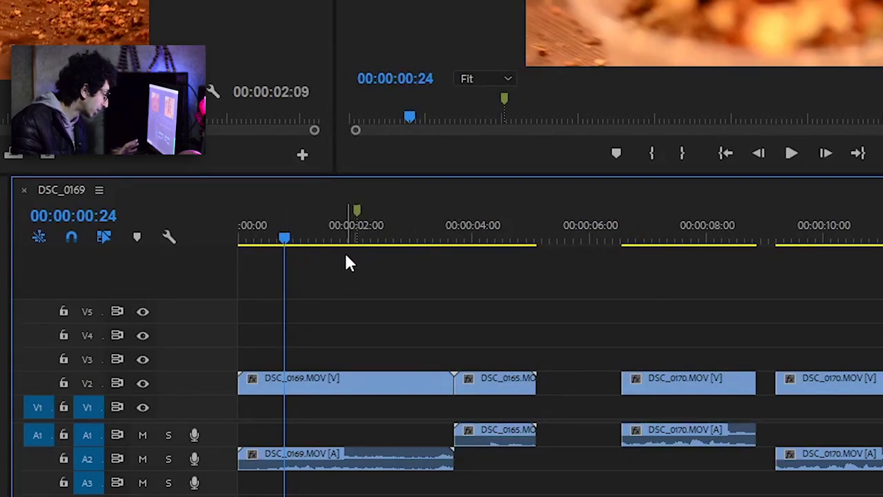
pyautogui.press('space')
pyautogui.press('space')
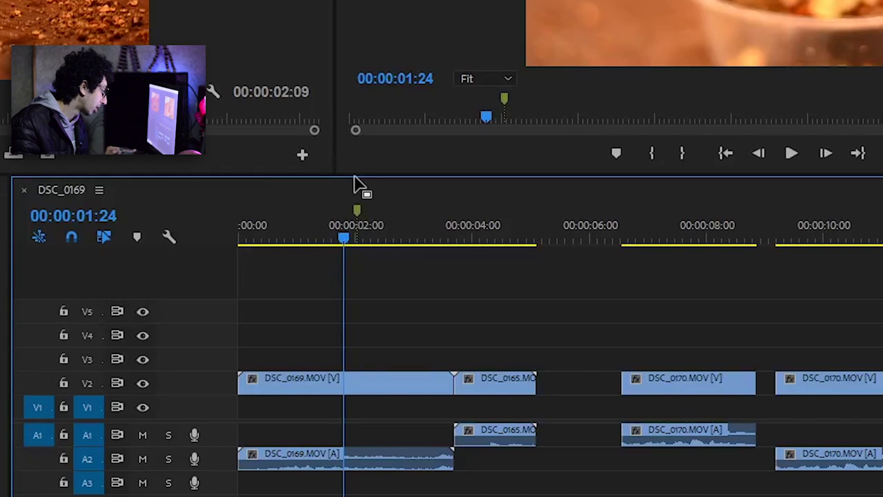
pyautogui.moveTo(345, 239); pyautogui.dragTo(418, 245)
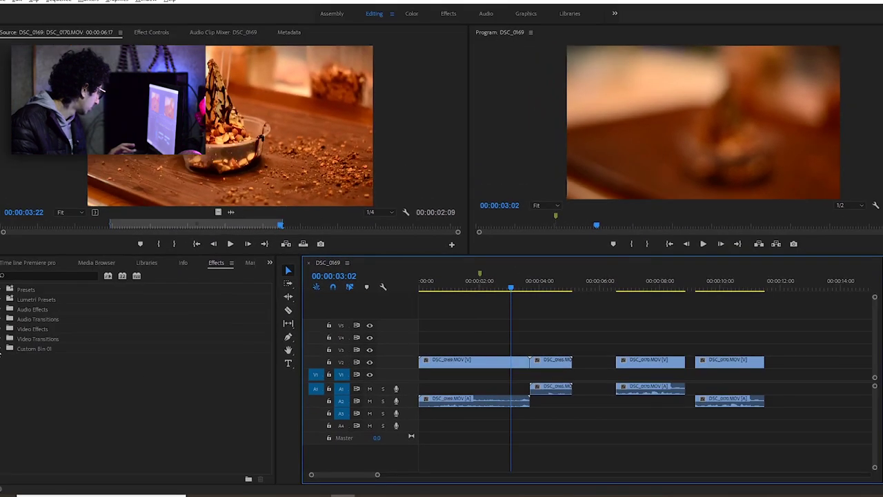
pyautogui.click(3, 349)
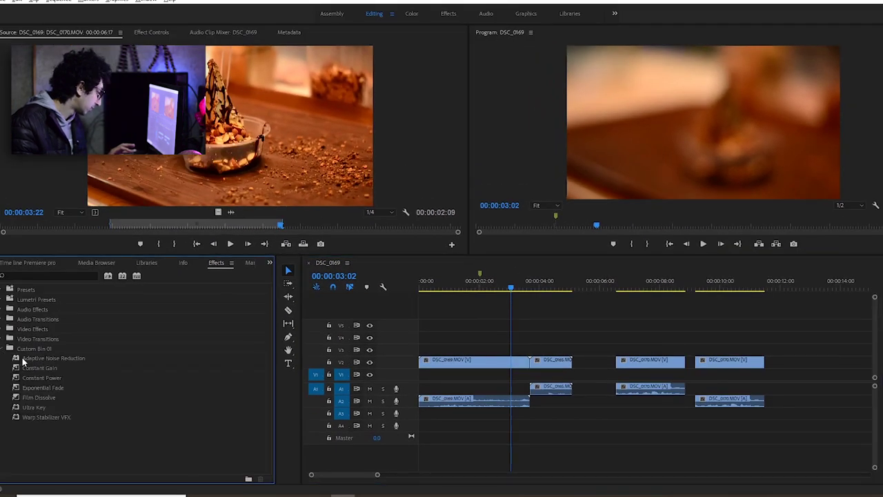
# Step: Apply Film Dissolve at the DSC_0169/DSC_0165 cut, accepting the insufficient media warning
pyautogui.click(45, 399)
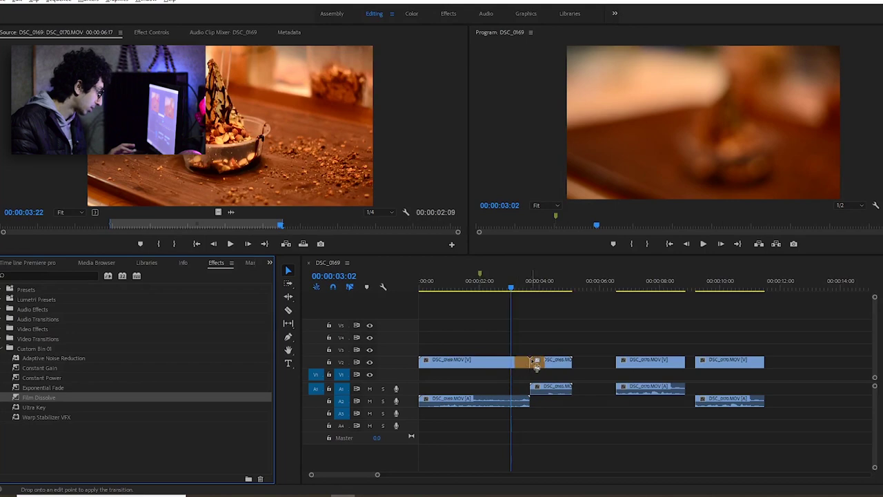
pyautogui.moveTo(536, 364); pyautogui.dragTo(536, 363)
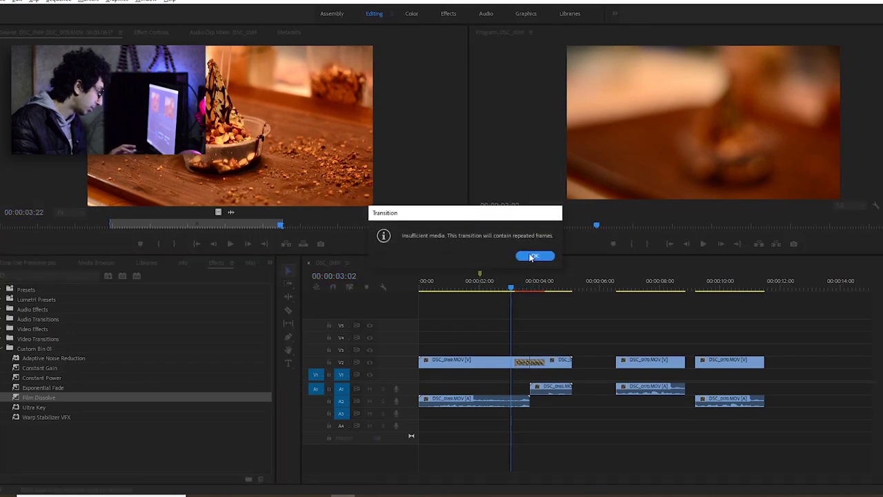
pyautogui.click(533, 256)
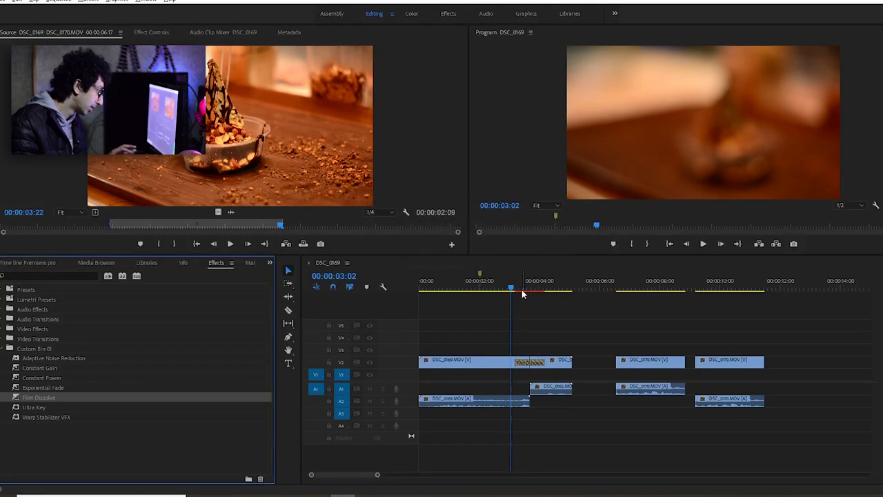
# Step: Play through the dissolve and render its preview
pyautogui.moveTo(522, 294); pyautogui.dragTo(505, 283)
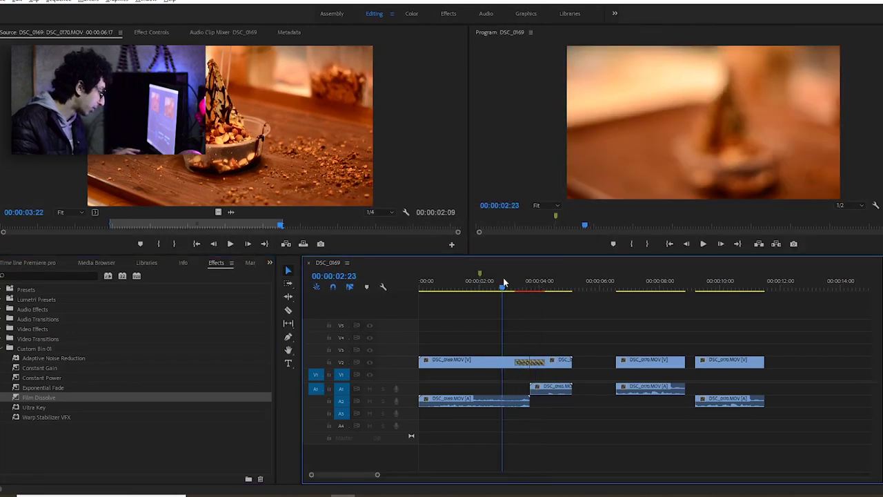
pyautogui.click(516, 275)
pyautogui.press('space')
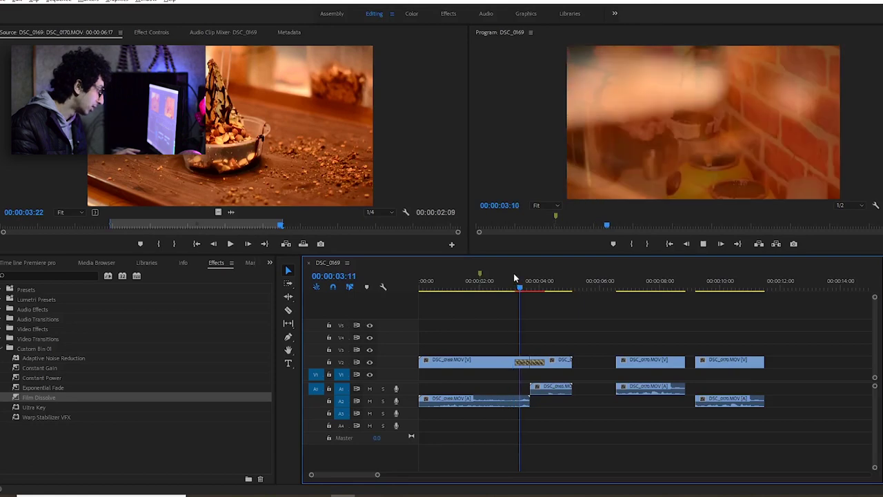
pyautogui.moveTo(505, 291); pyautogui.dragTo(514, 287)
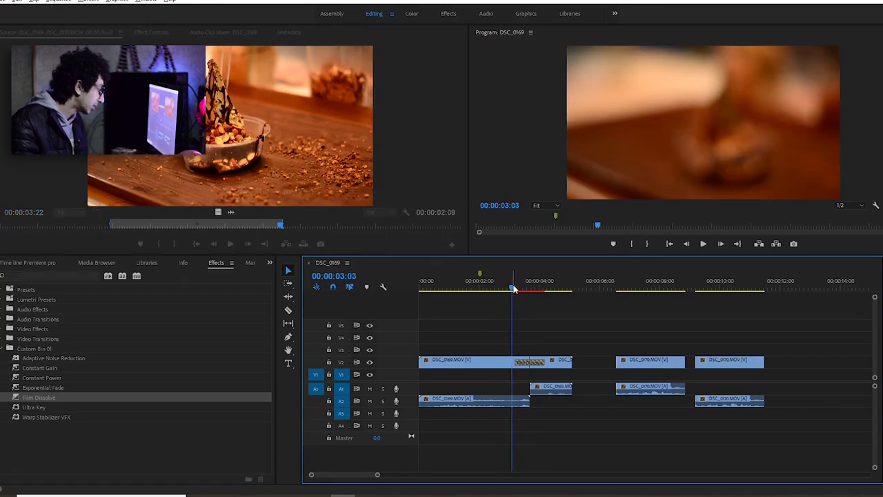
pyautogui.press('Return')
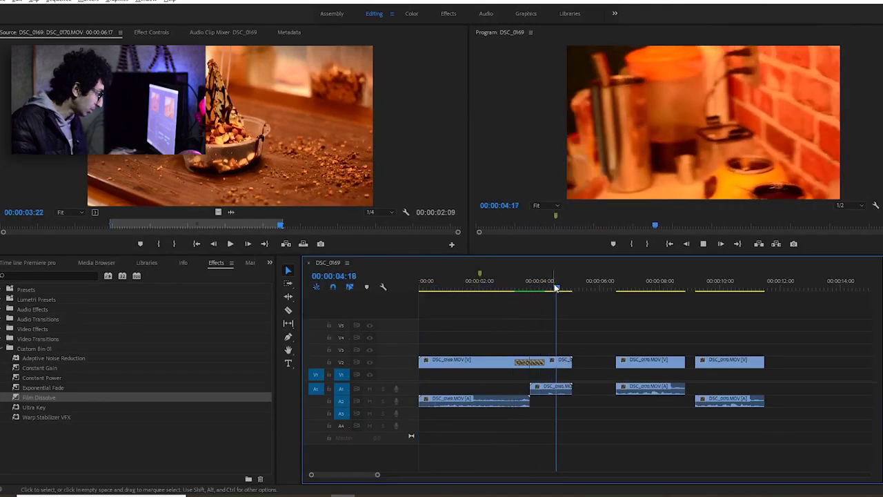
pyautogui.moveTo(557, 287); pyautogui.dragTo(501, 287)
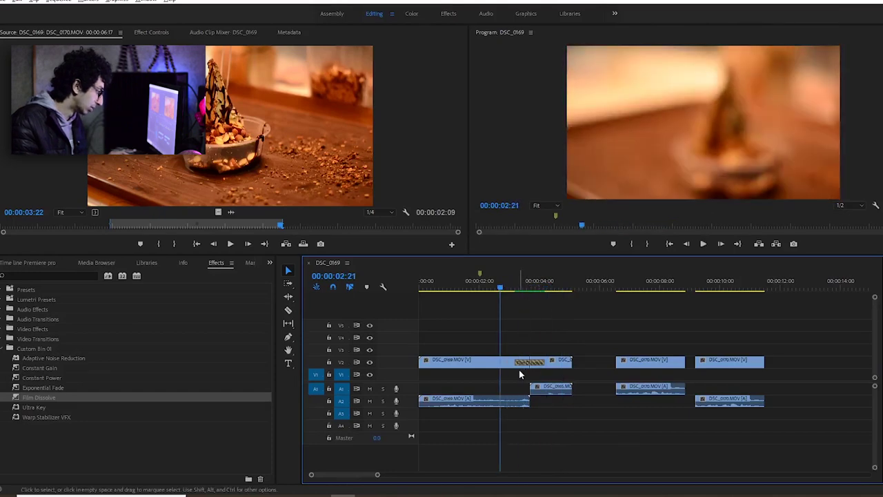
pyautogui.moveTo(517, 288)
pyautogui.mouseDown()
pyautogui.moveTo(457, 290)
pyautogui.moveTo(483, 298)
pyautogui.mouseUp()
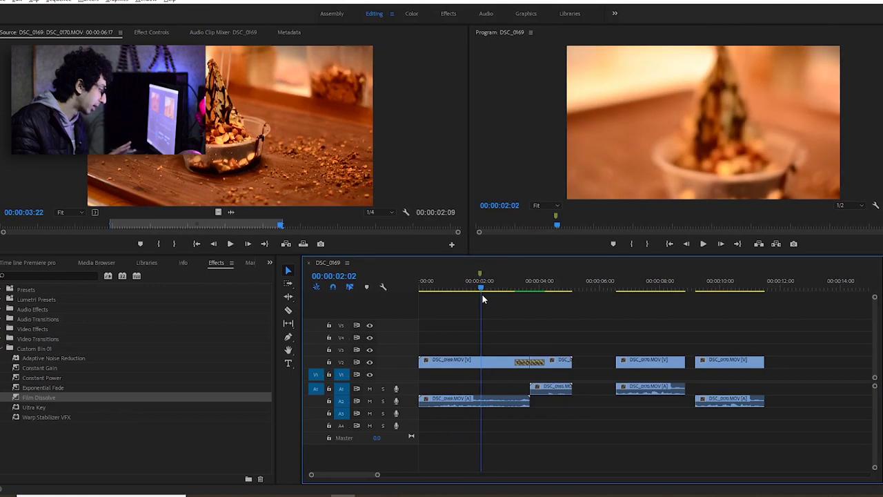
pyautogui.moveTo(484, 288)
pyautogui.mouseDown()
pyautogui.moveTo(580, 294)
pyautogui.moveTo(505, 297)
pyautogui.mouseUp()
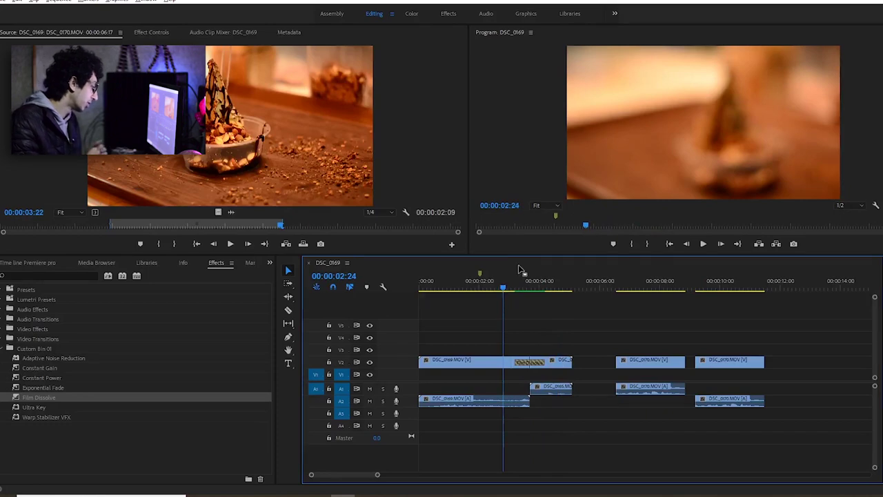